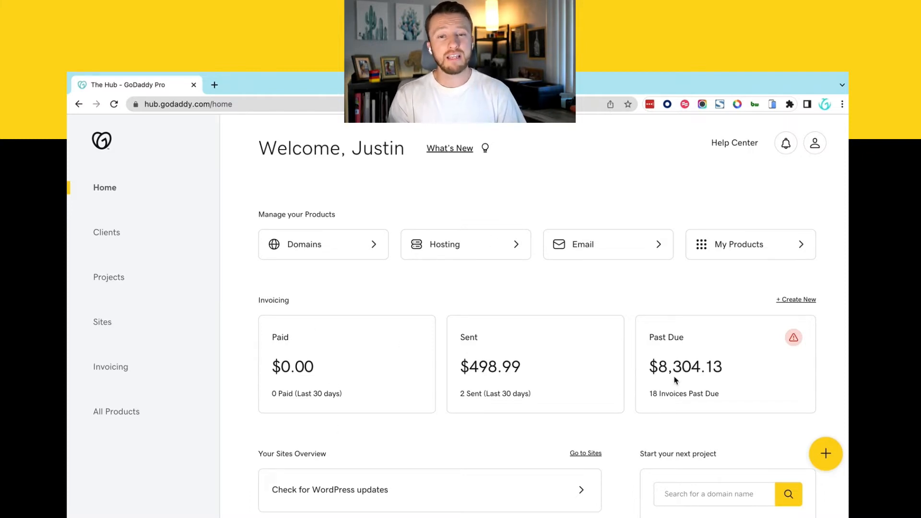
# Step: Look over the home dashboard, then open the Invoicing section and examine the full list of invoices
pyautogui.scroll(-10, 675, 380)
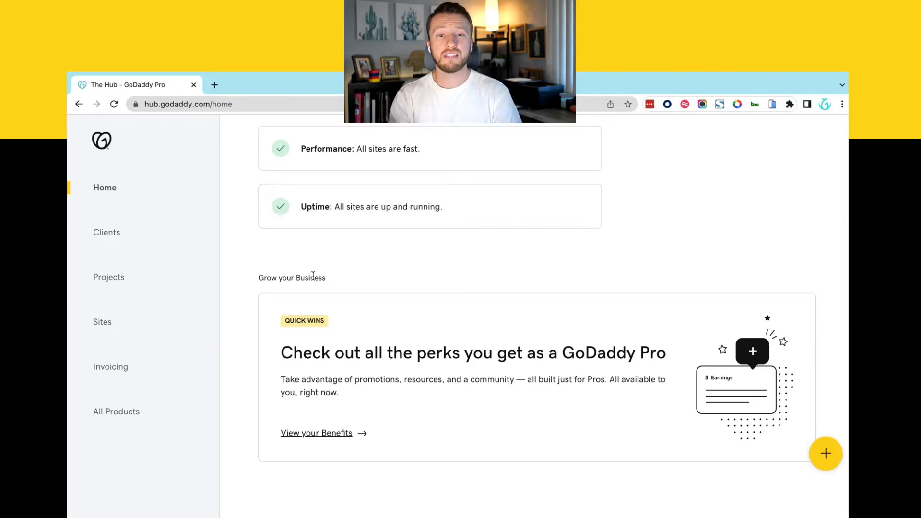
pyautogui.scroll(10, 220, 312)
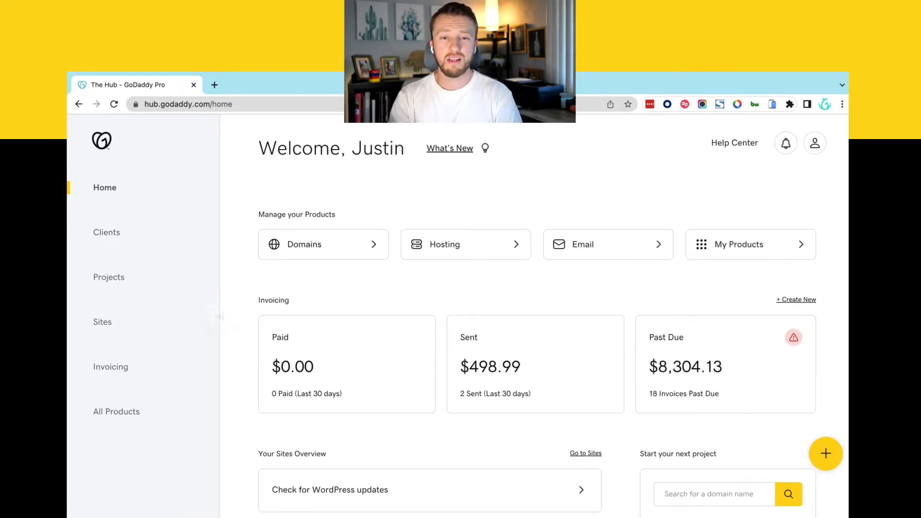
pyautogui.click(114, 373)
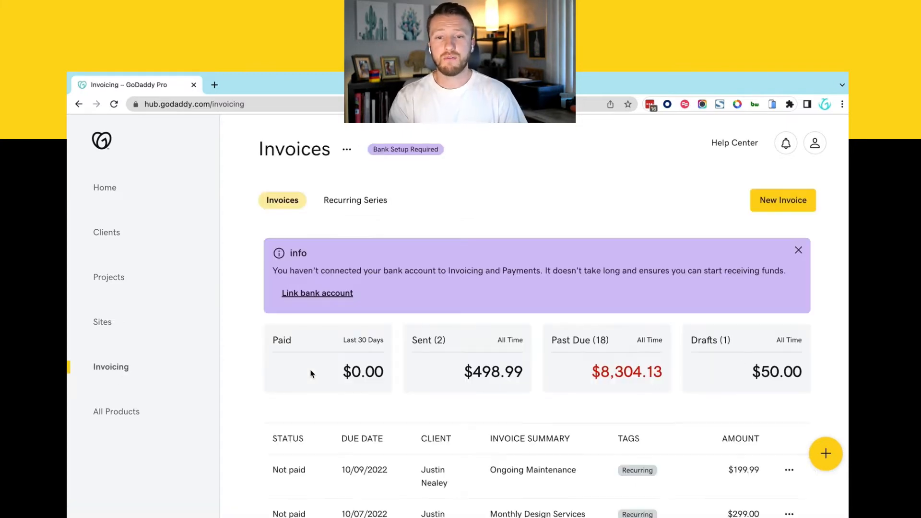
pyautogui.scroll(-15, 310, 374)
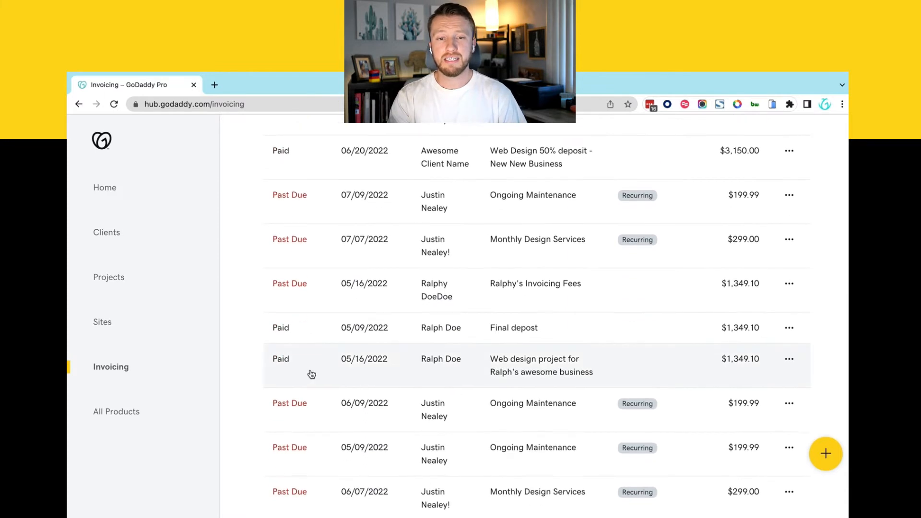
pyautogui.scroll(-7, 312, 374)
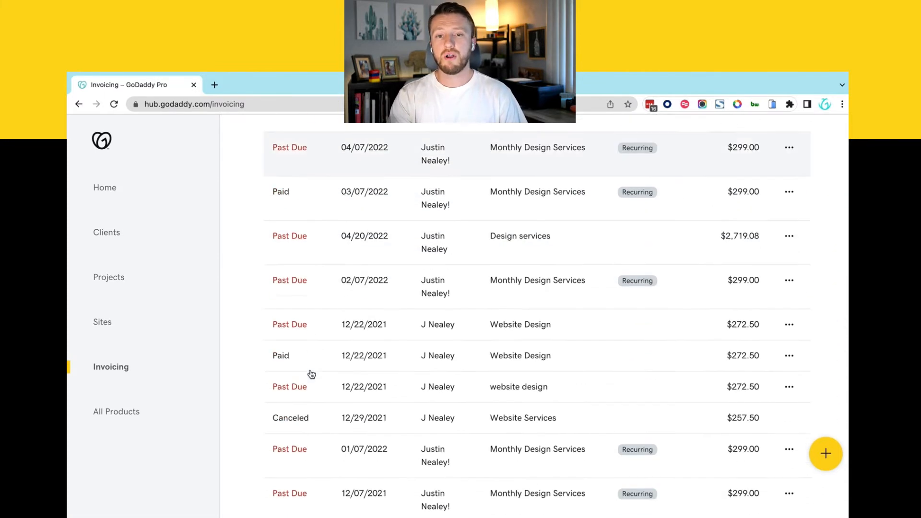
pyautogui.scroll(13, 311, 374)
pyautogui.scroll(10, 312, 374)
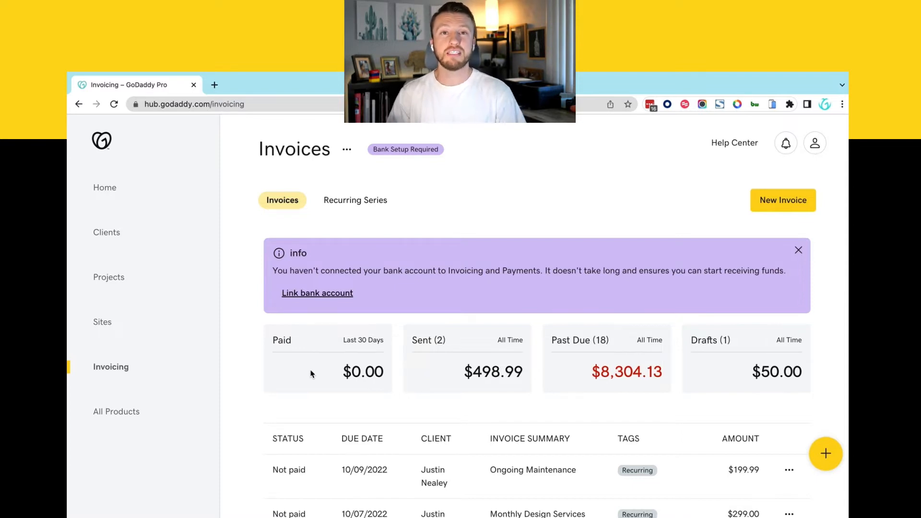
# Step: Dismiss the notice about linking a bank account and look at the additional invoicing options
pyautogui.click(795, 258)
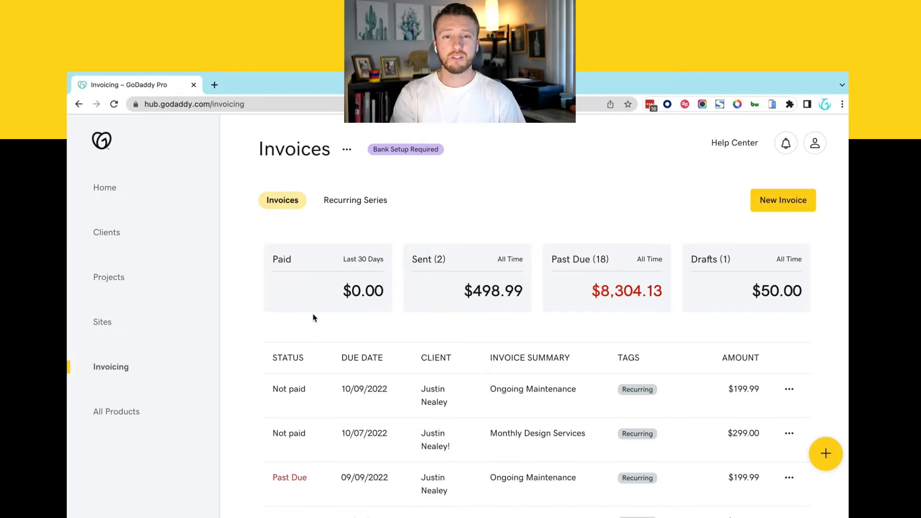
pyautogui.click(347, 150)
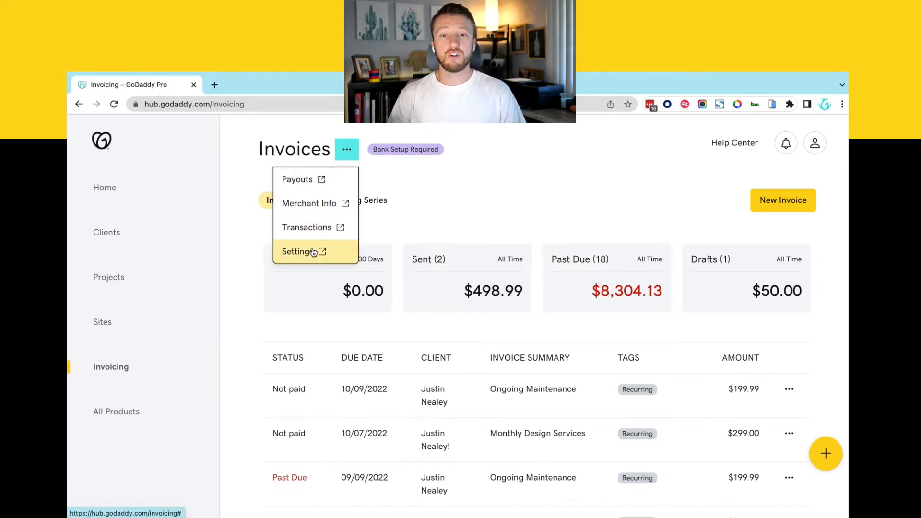
pyautogui.click(457, 227)
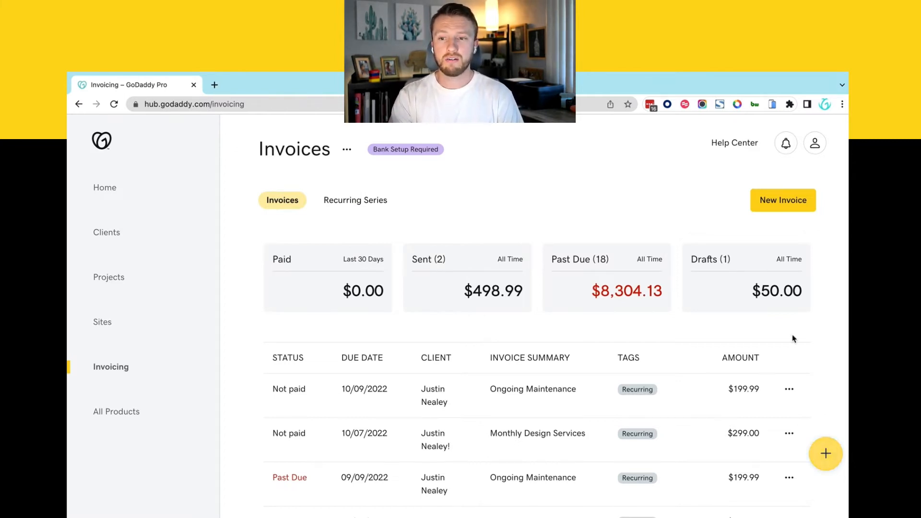
# Step: Start creating a new invoice
pyautogui.click(824, 463)
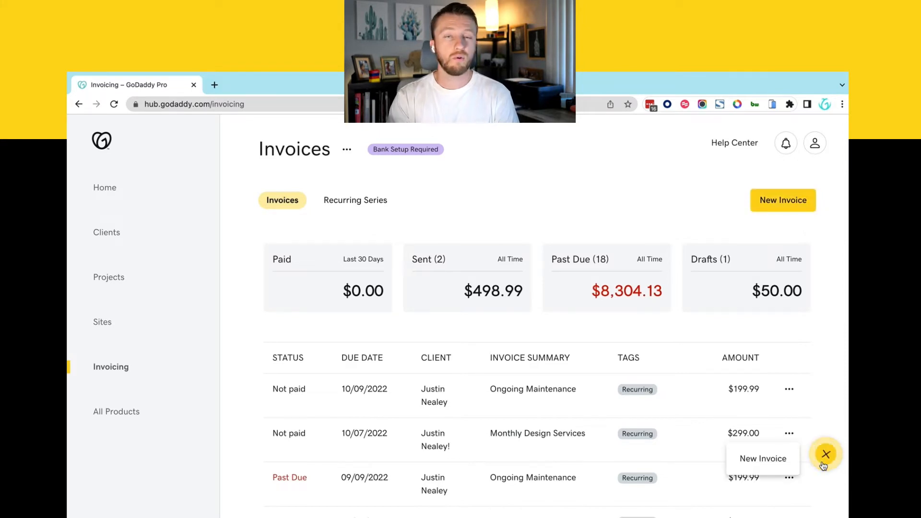
pyautogui.click(769, 460)
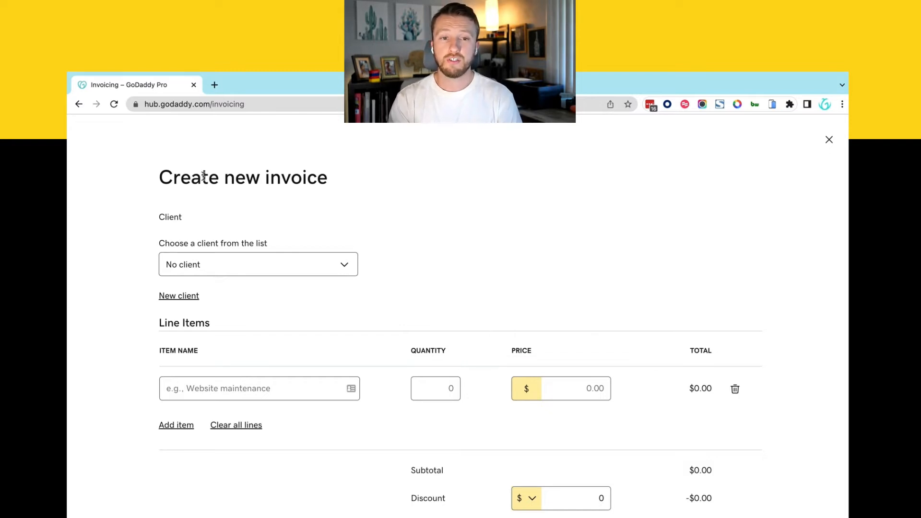
pyautogui.click(238, 269)
pyautogui.click(322, 267)
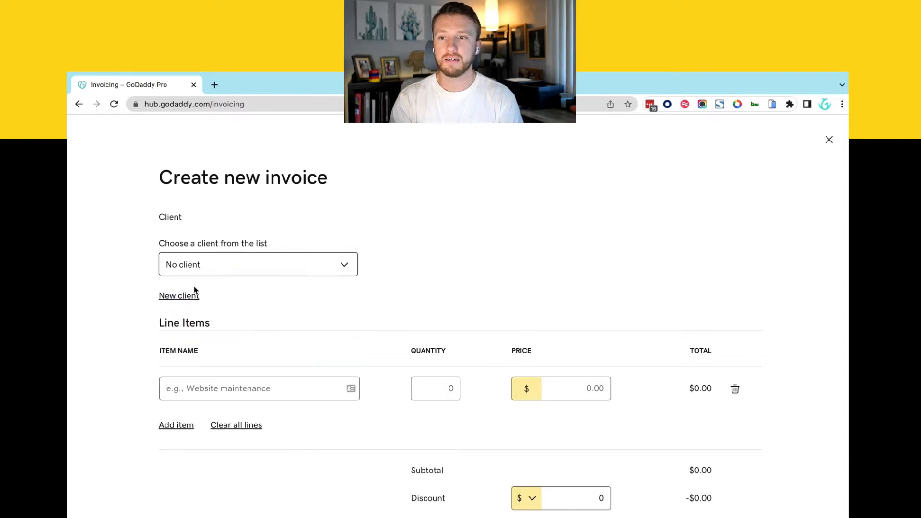
pyautogui.click(180, 298)
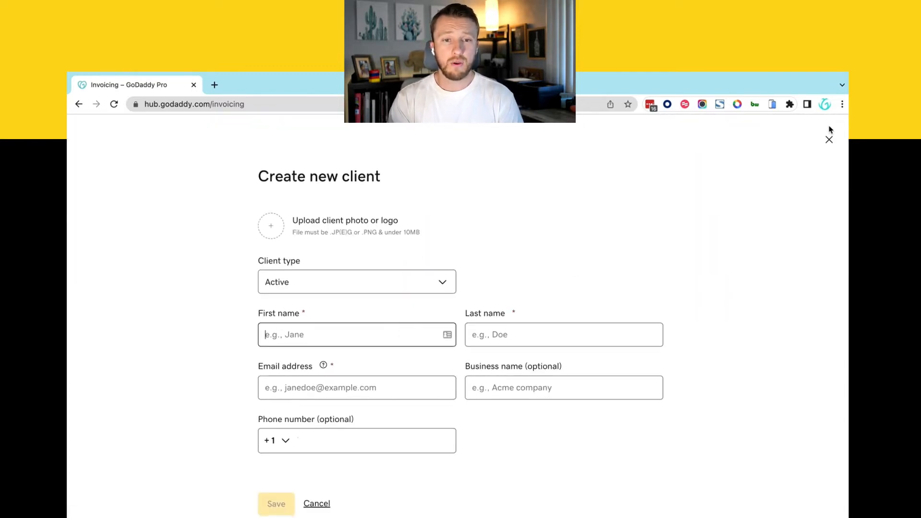
pyautogui.click(829, 139)
# Step: Choose the existing client with the business "My awesome business" for the invoice
pyautogui.click(263, 270)
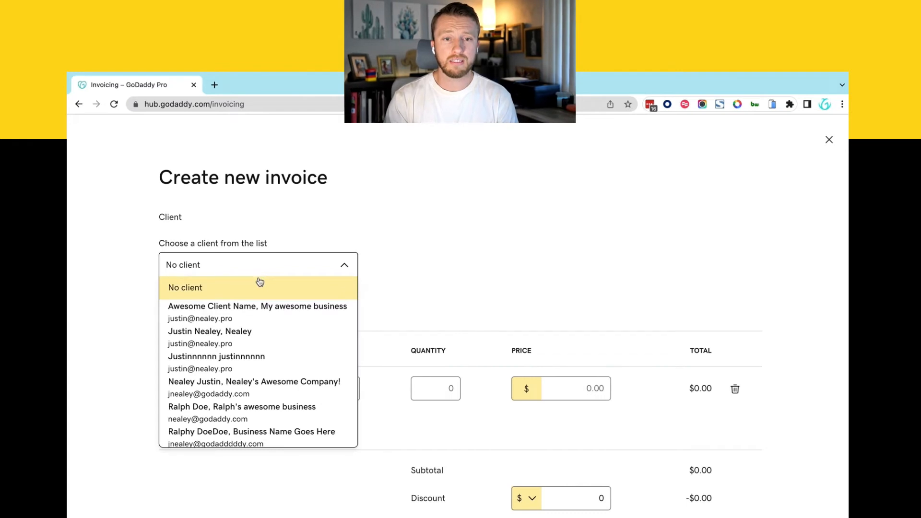
pyautogui.click(253, 319)
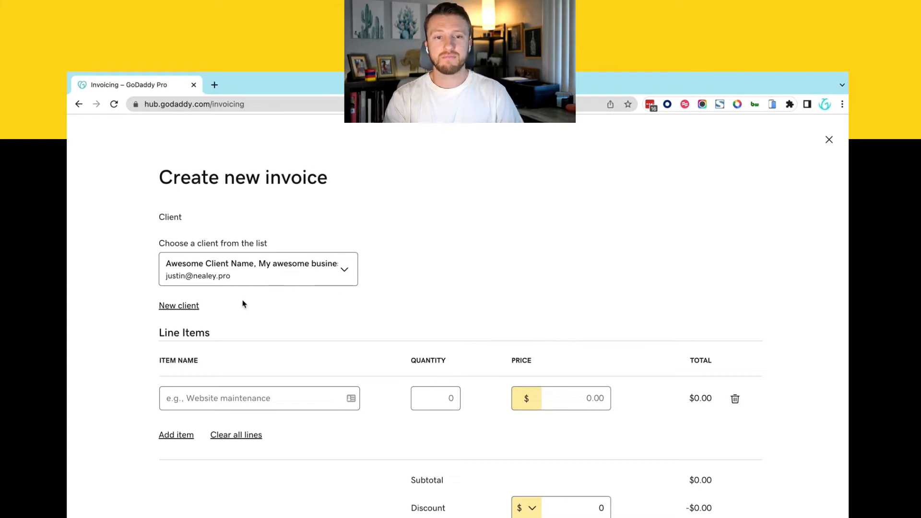
# Step: Name the first line item "Web Design Services for this awesome website design"
pyautogui.scroll(-2, 242, 303)
pyautogui.scroll(-2, 242, 303)
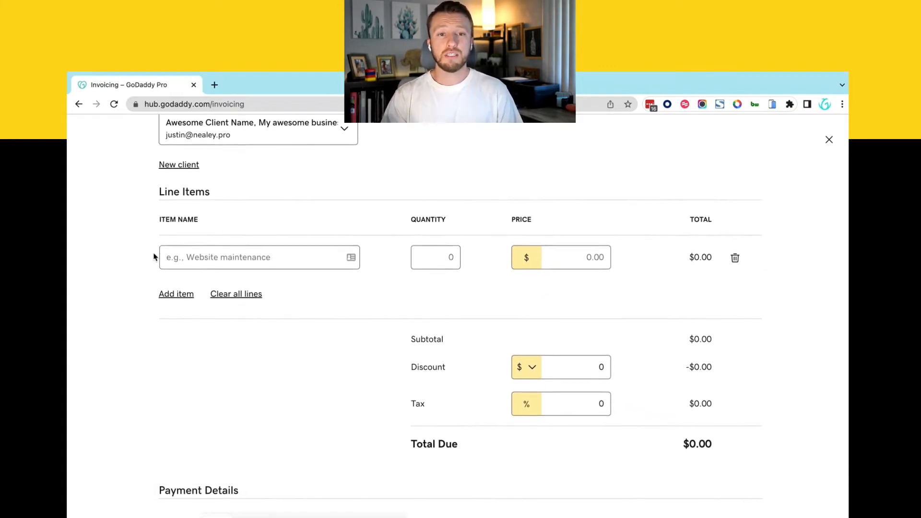
pyautogui.click(200, 245)
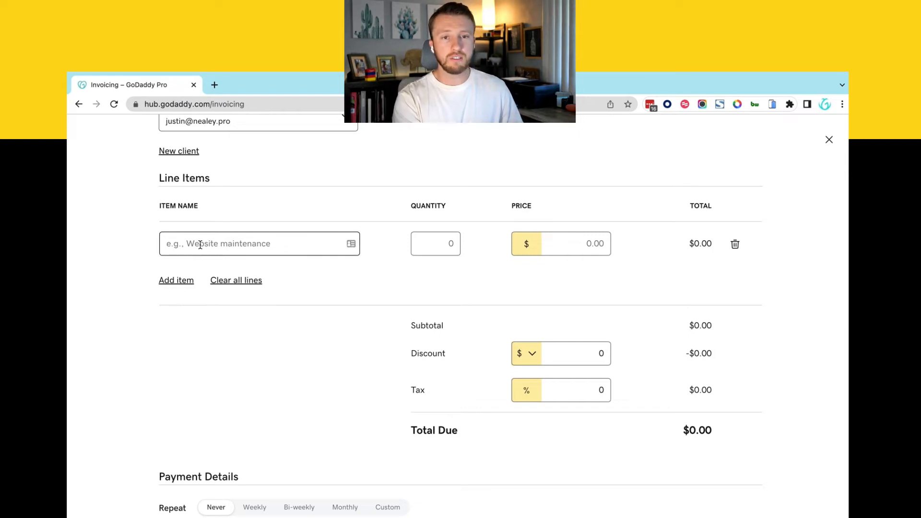
pyautogui.write('Web Design ')
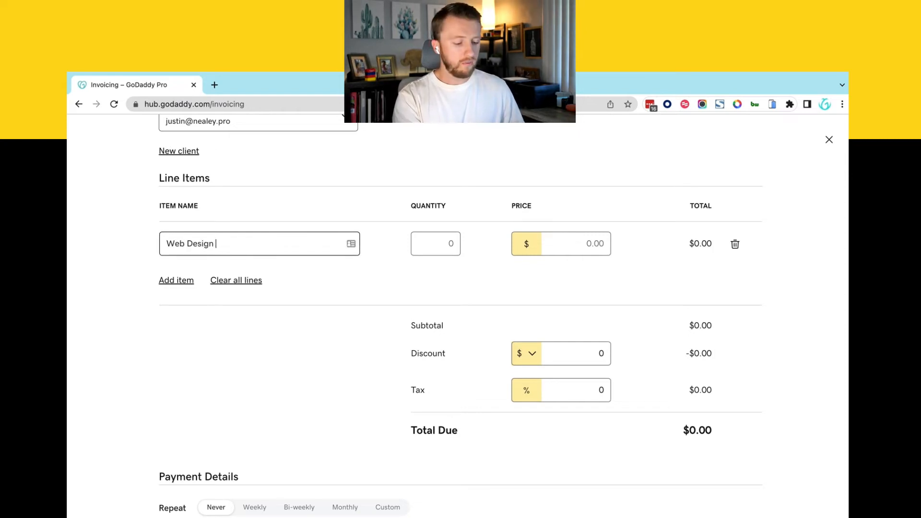
pyautogui.write('Services for ')
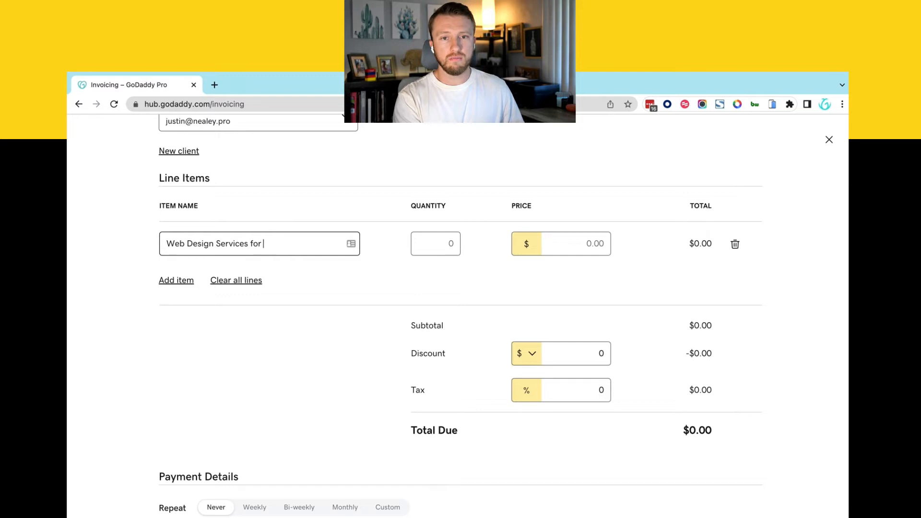
pyautogui.write('this awesom')
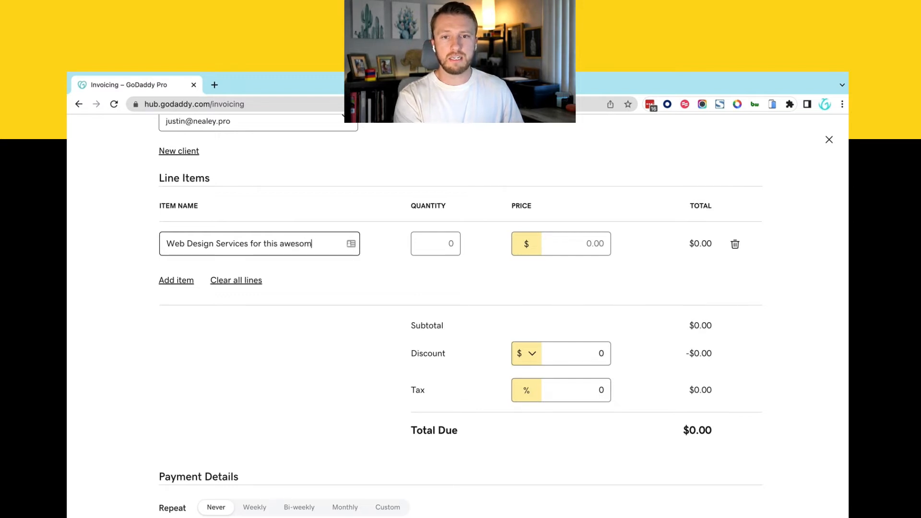
pyautogui.write('e website design')
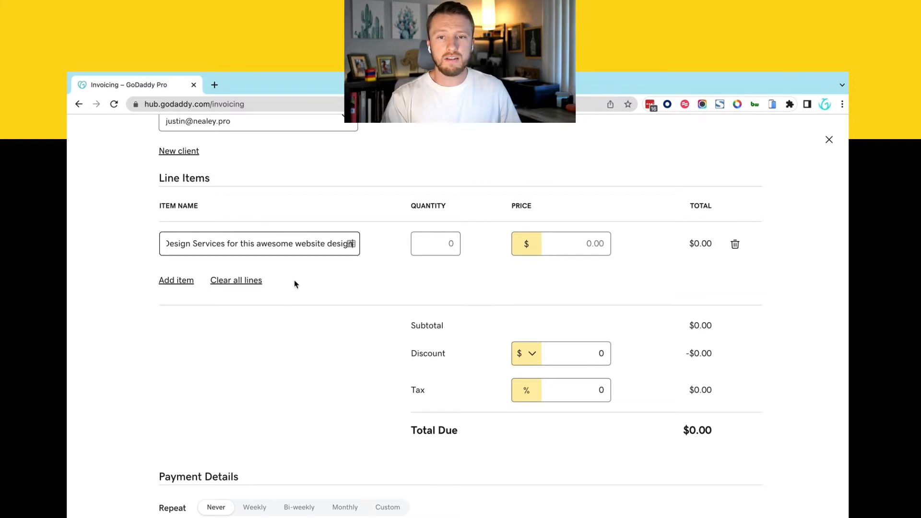
# Step: Set the web design line item's quantity to 1 and its price to $1500
pyautogui.click(434, 246)
pyautogui.press('BackSpace')
pyautogui.write('1')
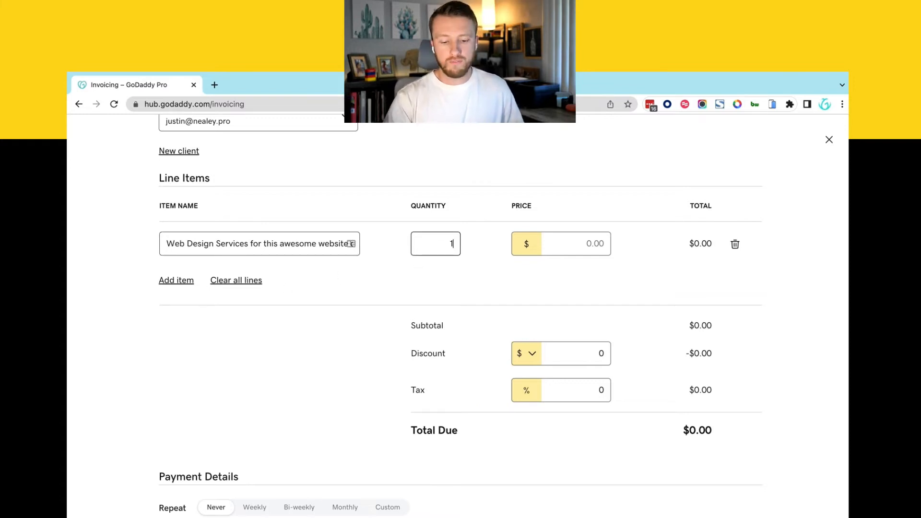
pyautogui.click(594, 240)
pyautogui.write('100')
pyautogui.hotkey('ctrl', 'a')
pyautogui.write('1500')
pyautogui.click(584, 298)
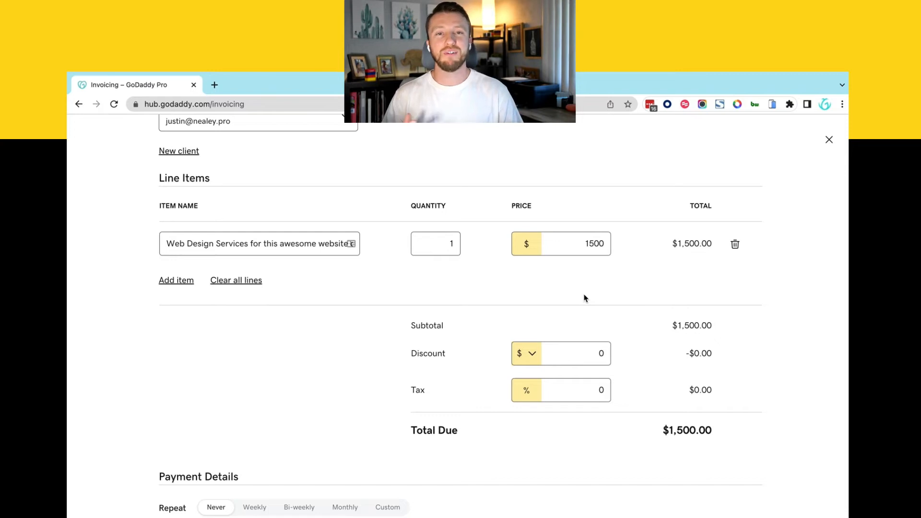
# Step: Add two more line items named "If needed" and "Also if needed"
pyautogui.click(176, 280)
pyautogui.click(209, 284)
pyautogui.write('If needed')
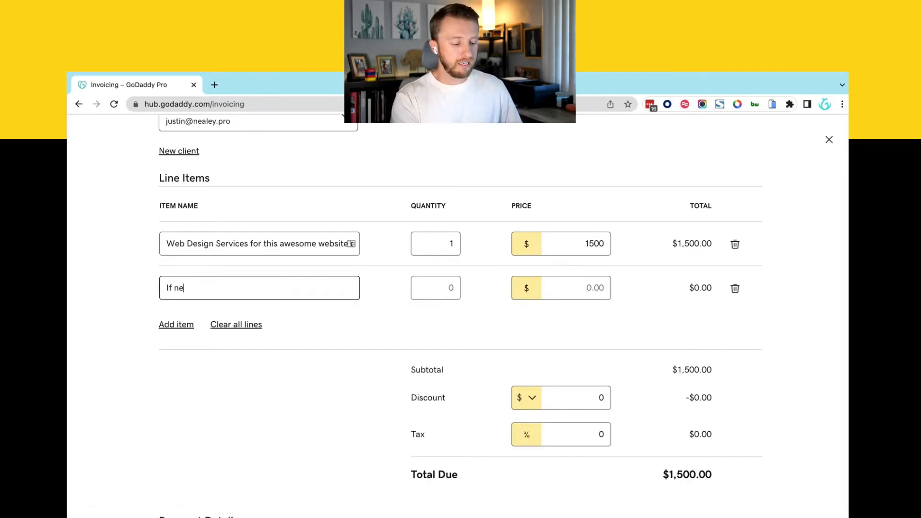
pyautogui.click(176, 325)
pyautogui.write('Also if needed')
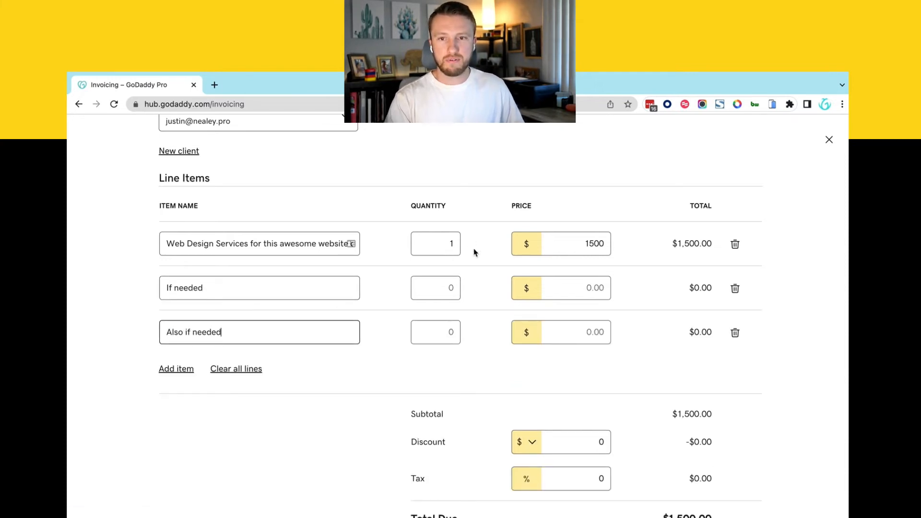
# Step: Set "If needed" to quantity 2 at $50 and "Also if needed" to quantity 3 at $25
pyautogui.click(447, 285)
pyautogui.write('2')
pyautogui.click(546, 296)
pyautogui.write('50')
pyautogui.click(452, 332)
pyautogui.write('3')
pyautogui.click(557, 330)
pyautogui.write('25')
pyautogui.click(553, 366)
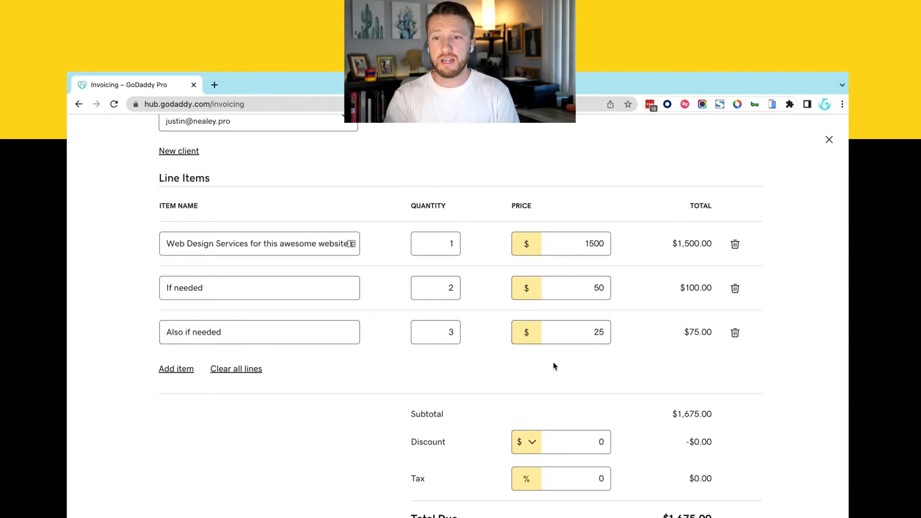
# Step: Delete the "Also if needed" and "If needed" line items
pyautogui.click(734, 332)
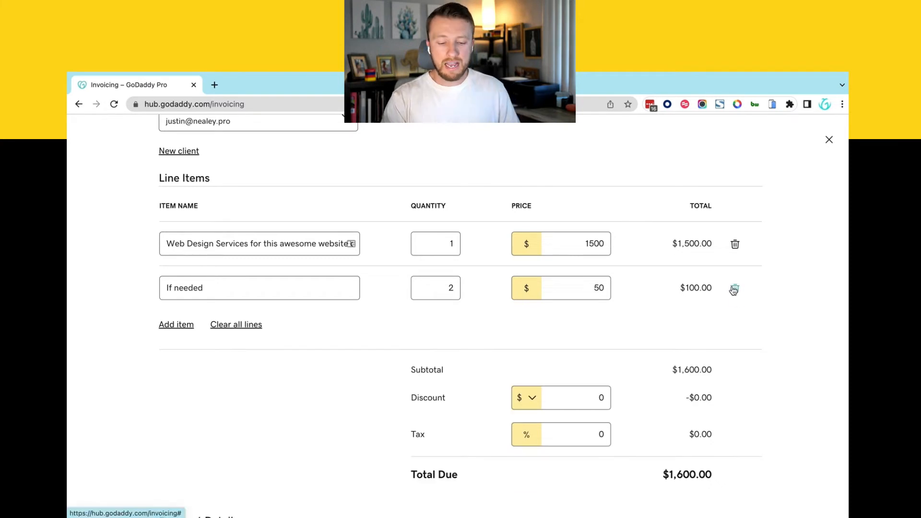
pyautogui.click(733, 289)
# Step: Apply a $100 discount to the invoice
pyautogui.write('100')
pyautogui.click(619, 369)
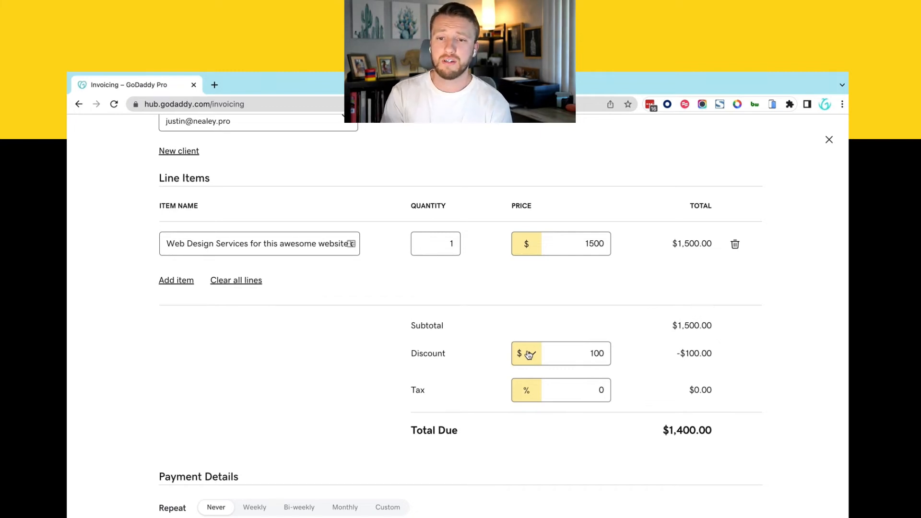
# Step: Review the invoice's tax, total due, line item total and discount amounts
pyautogui.click(572, 394)
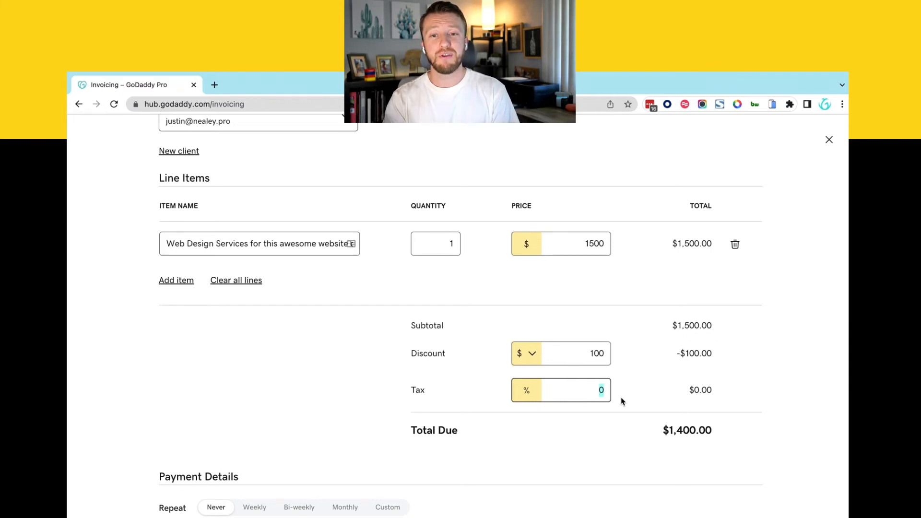
pyautogui.scroll(-1, 622, 401)
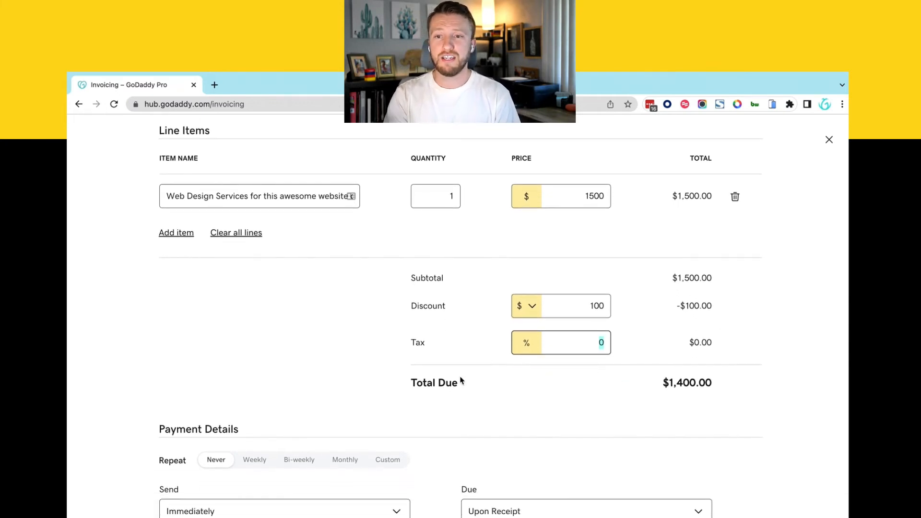
pyautogui.moveTo(418, 384); pyautogui.dragTo(674, 395)
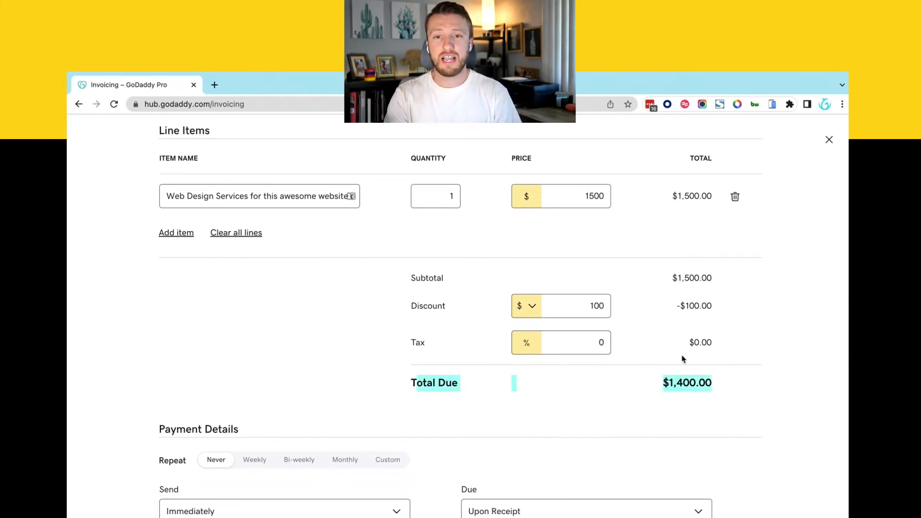
pyautogui.tripleClick(687, 381)
pyautogui.scroll(1, 727, 259)
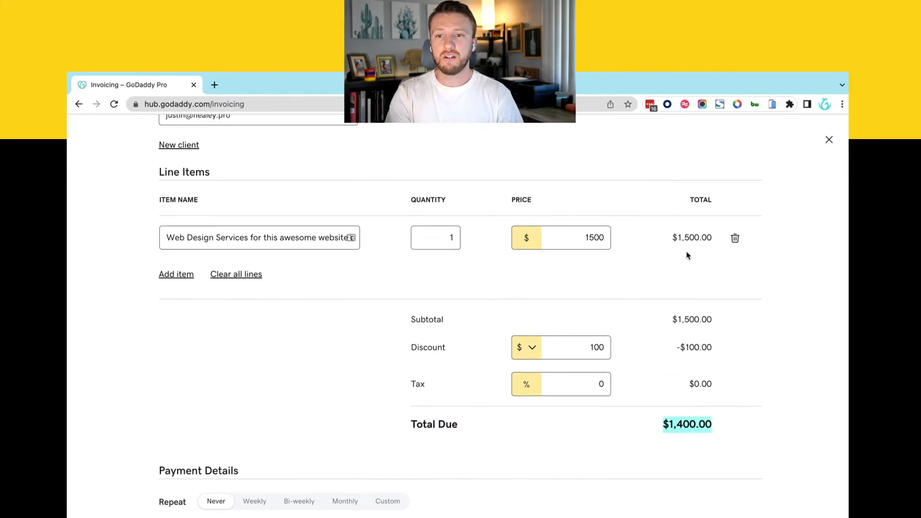
pyautogui.tripleClick(677, 240)
pyautogui.moveTo(714, 347); pyautogui.dragTo(675, 347)
# Step: Try the Monthly, Custom and Bi-weekly repeat options in the payment details, finishing on Weekly
pyautogui.scroll(-5, 694, 344)
pyautogui.scroll(-1, 694, 344)
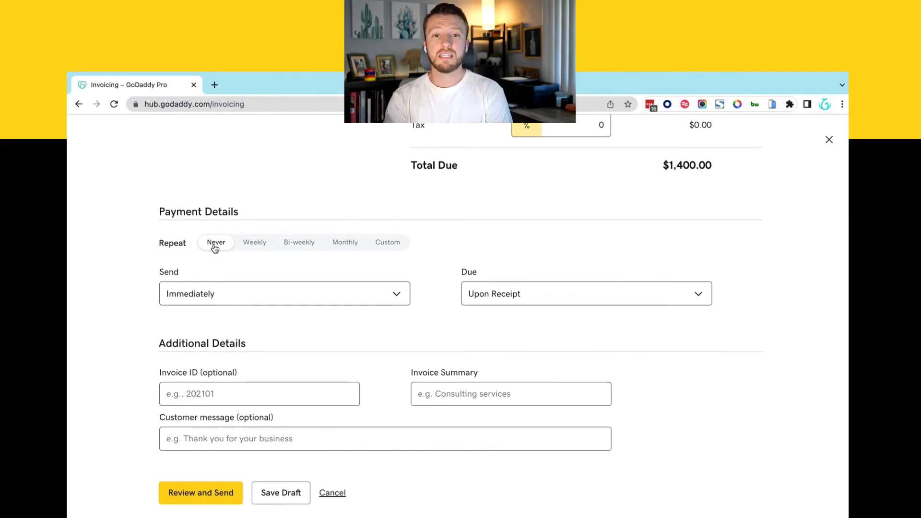
pyautogui.click(336, 247)
pyautogui.click(387, 248)
pyautogui.click(301, 245)
pyautogui.click(258, 243)
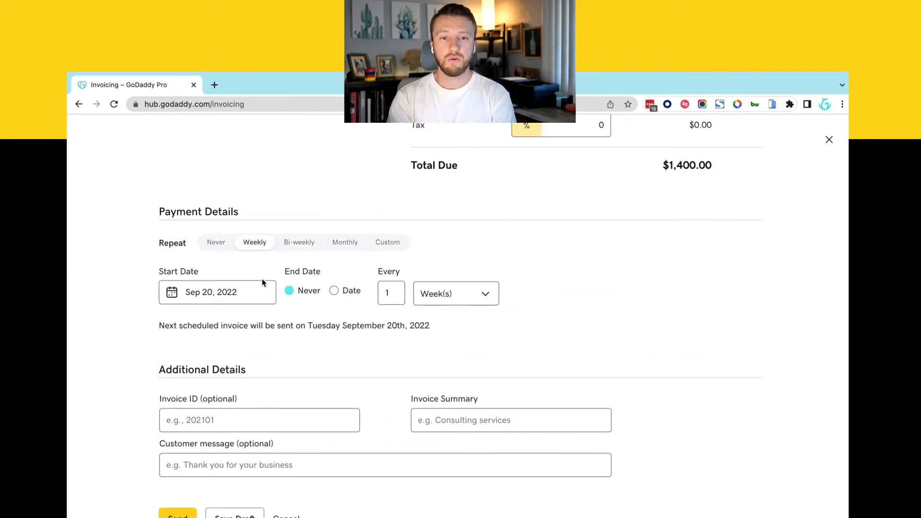
# Step: Choose Sep 20, 2022 as the start date of the weekly recurring invoice
pyautogui.click(245, 292)
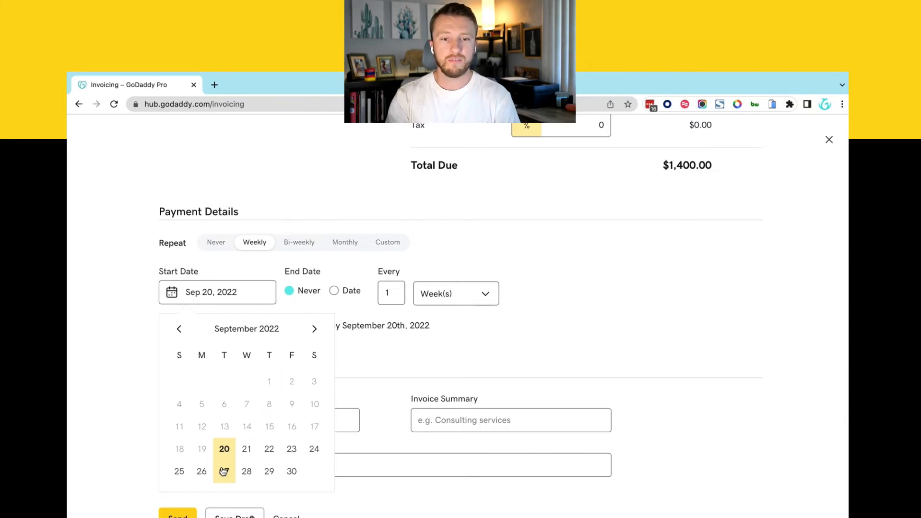
pyautogui.click(223, 449)
pyautogui.click(232, 292)
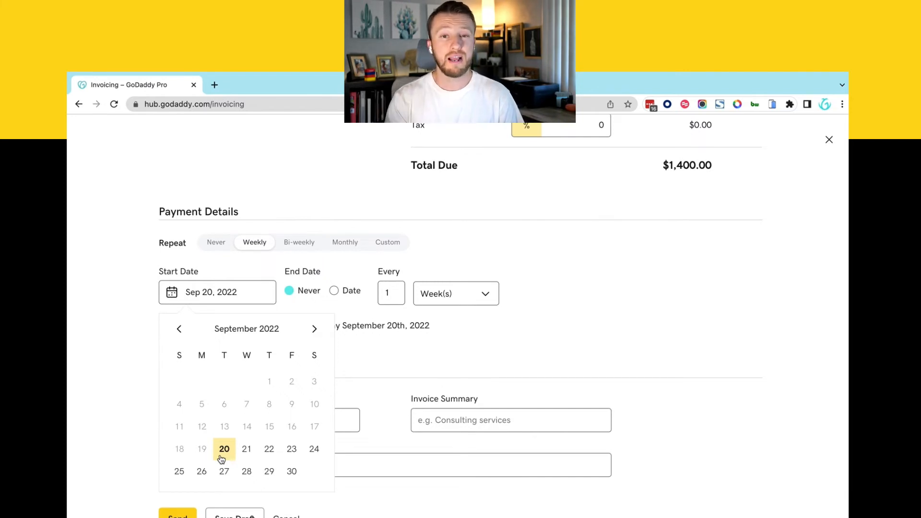
pyautogui.click(491, 332)
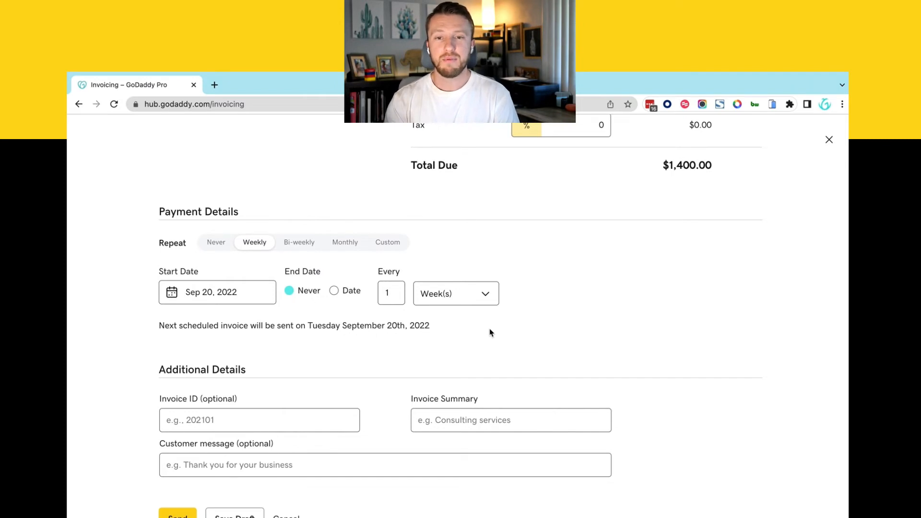
# Step: Try month and year units for the repeat interval, and return the invoice's repeat setting to Never
pyautogui.click(471, 295)
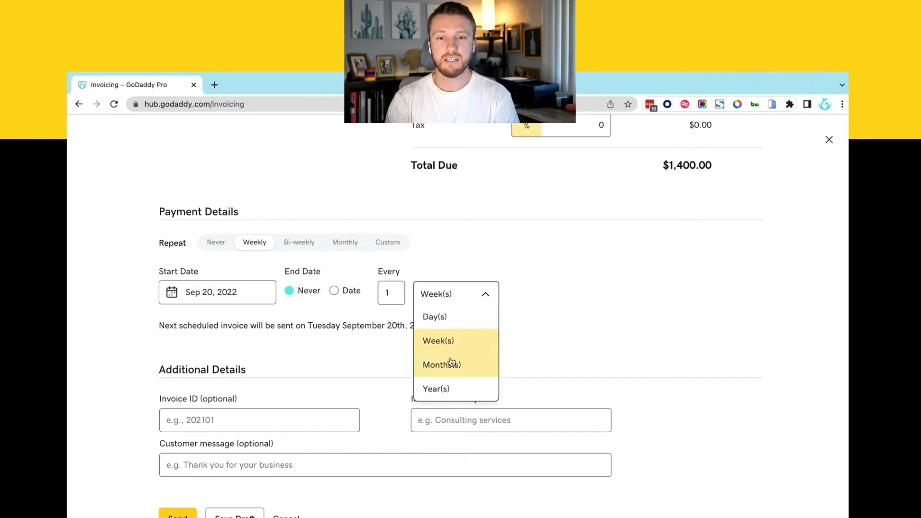
pyautogui.click(451, 362)
pyautogui.click(462, 301)
pyautogui.click(452, 387)
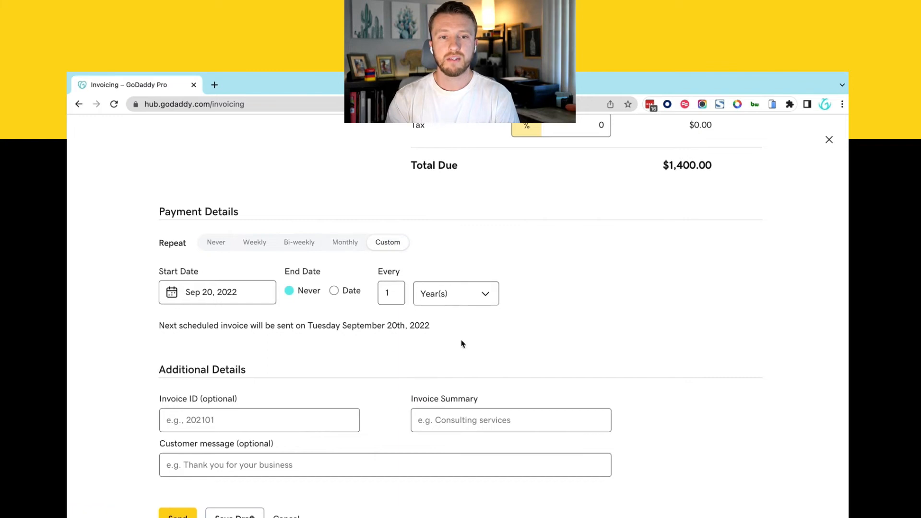
pyautogui.click(458, 301)
pyautogui.click(216, 244)
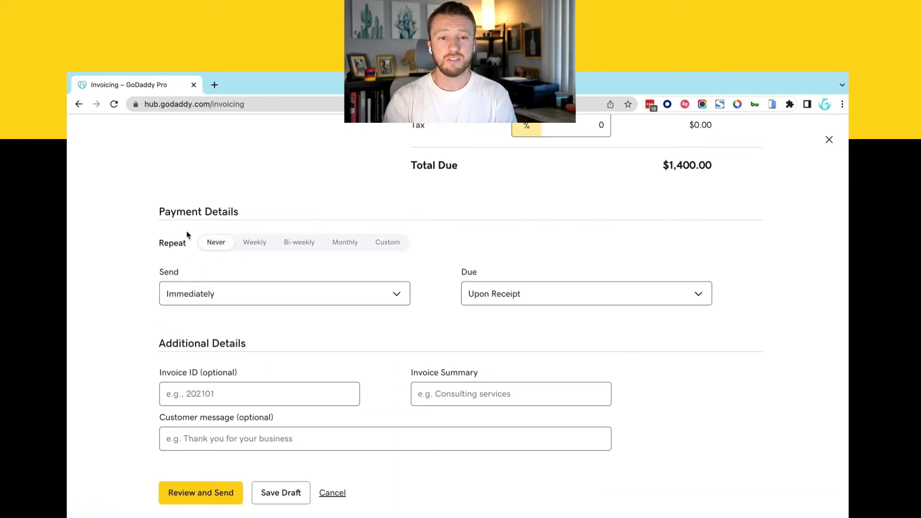
# Step: Try end-of-month sending, restore the send timing to Immediately, and make the invoice due in 7 days
pyautogui.click(214, 299)
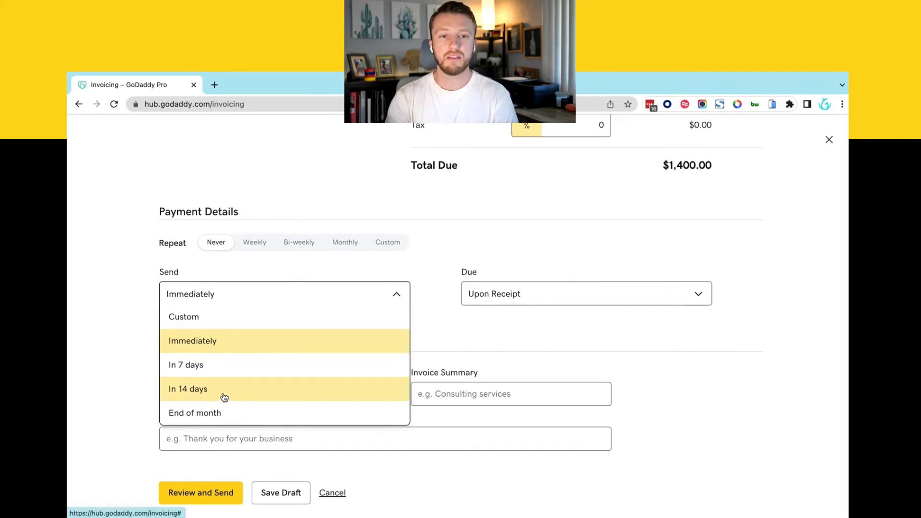
pyautogui.click(228, 413)
pyautogui.click(243, 298)
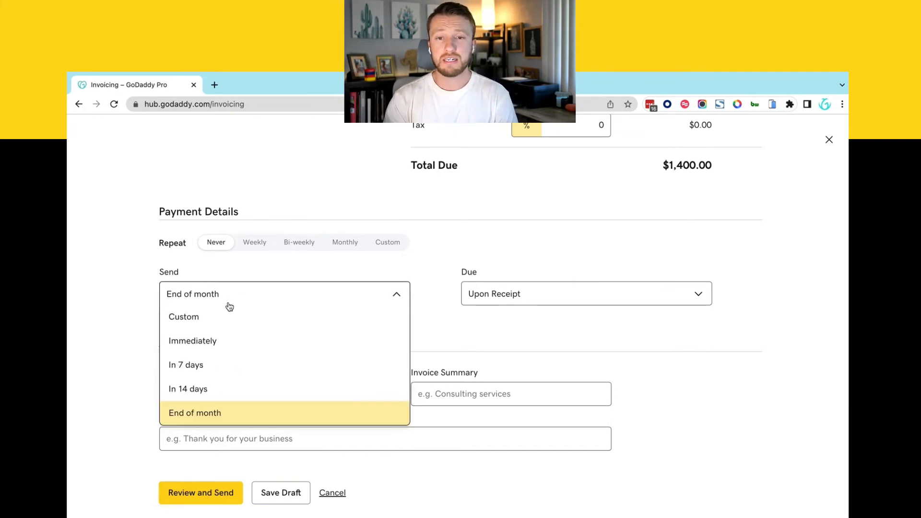
pyautogui.click(195, 342)
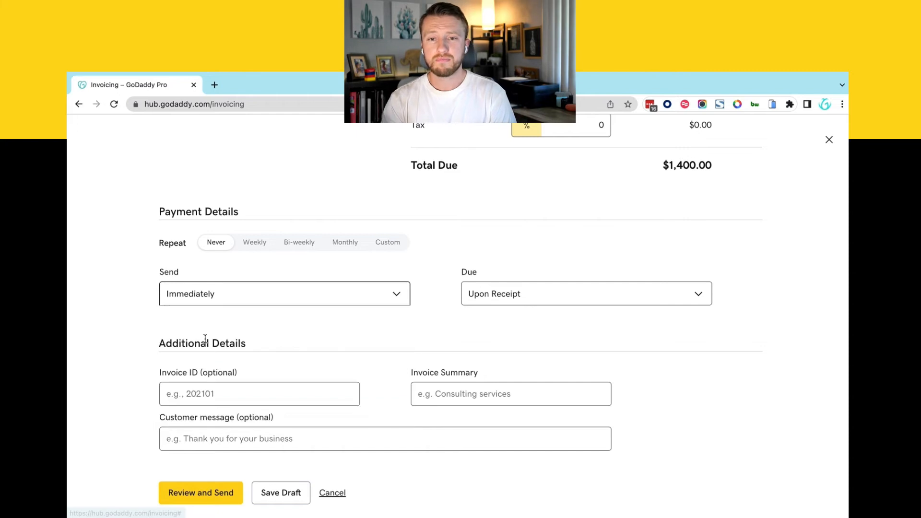
pyautogui.click(524, 296)
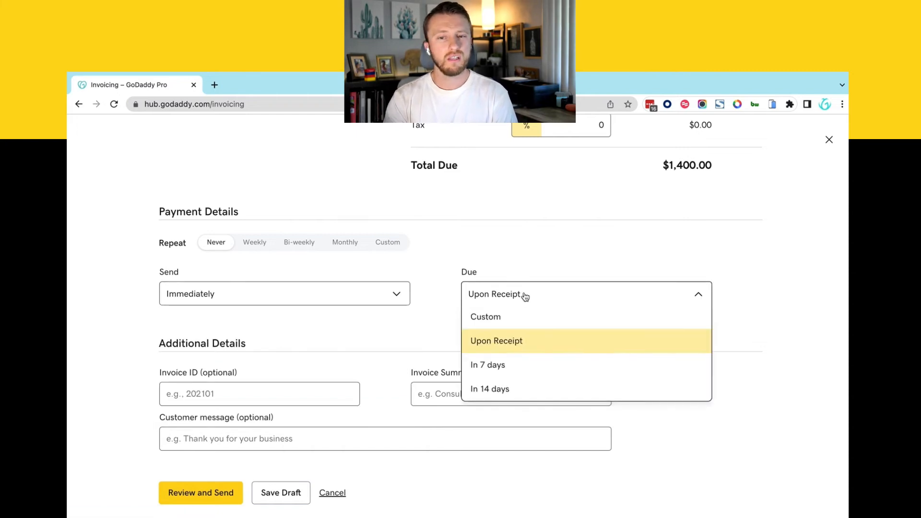
pyautogui.click(506, 373)
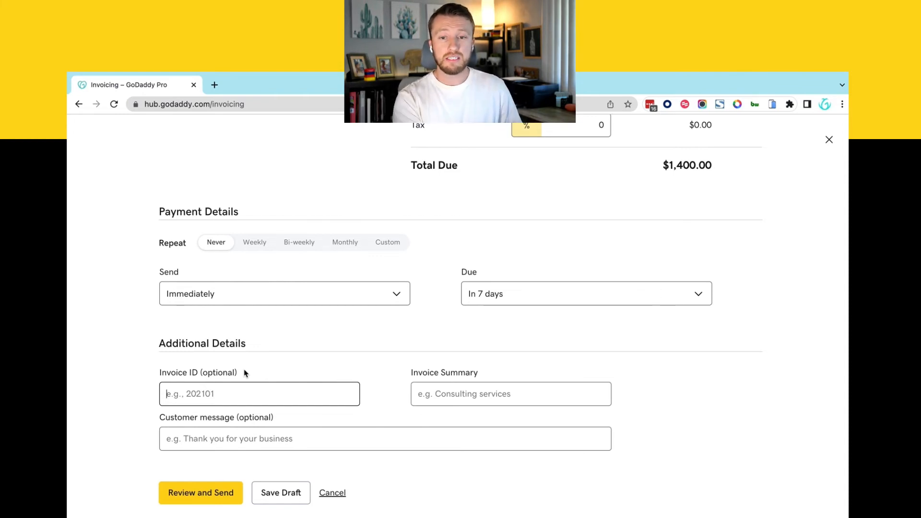
# Step: Enter "Summary goes here!" as the invoice summary
pyautogui.click(445, 393)
pyautogui.write('Sum')
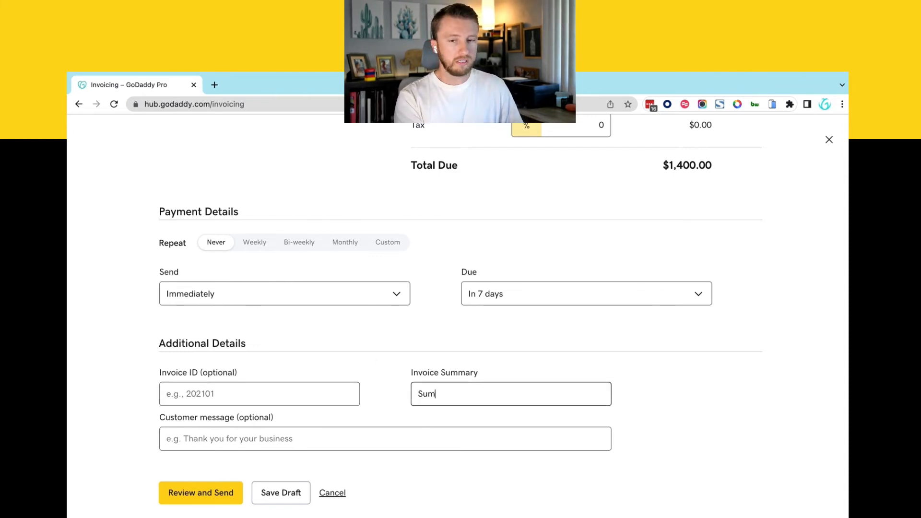
pyautogui.write('mary goes here!')
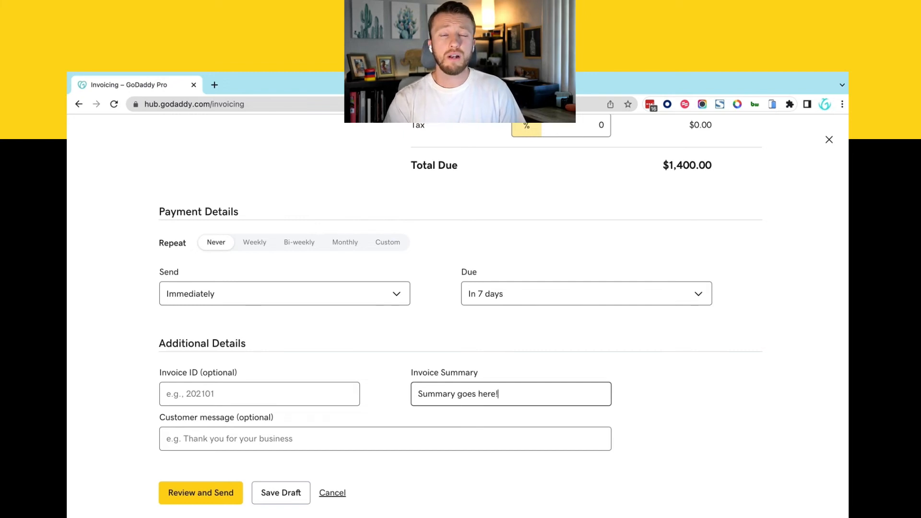
# Step: Enter the customer message "Thanks so much! Pleasure doing business with ya!"
pyautogui.click(280, 438)
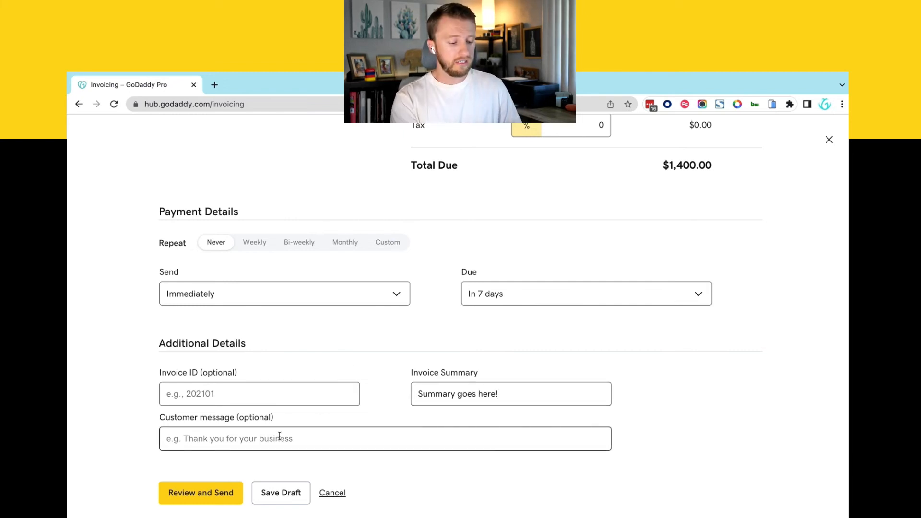
pyautogui.write('Thanks so much! Pleasure doing ')
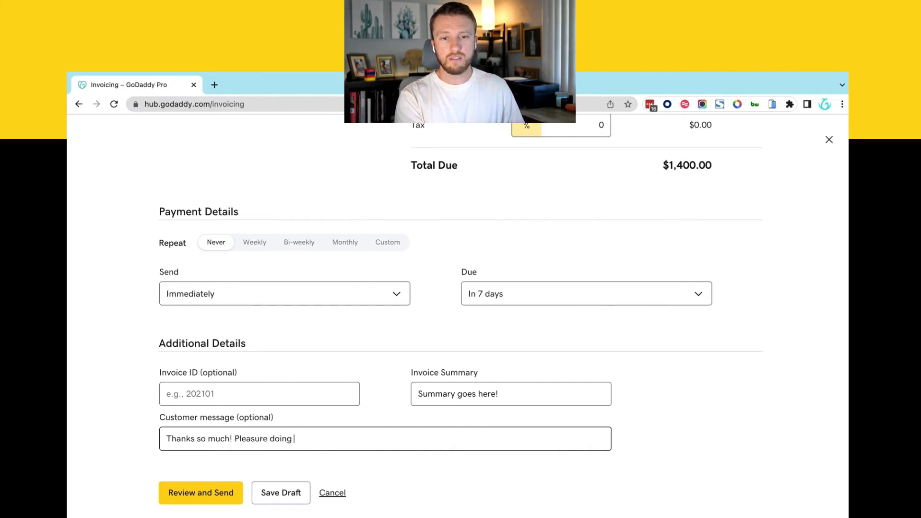
pyautogui.write('business with ya!')
pyautogui.click(384, 470)
pyautogui.scroll(-1, 391, 455)
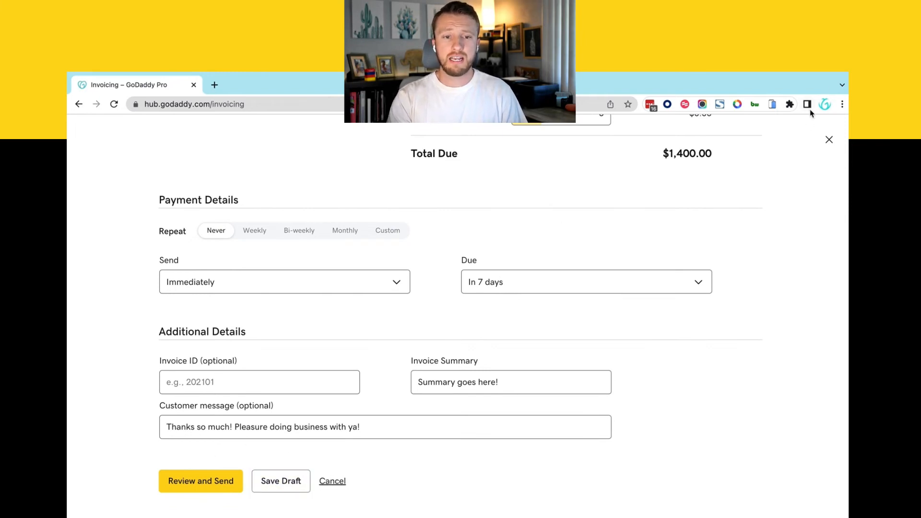
# Step: Proceed to the invoice's review page and check which extra actions are available for it
pyautogui.click(216, 485)
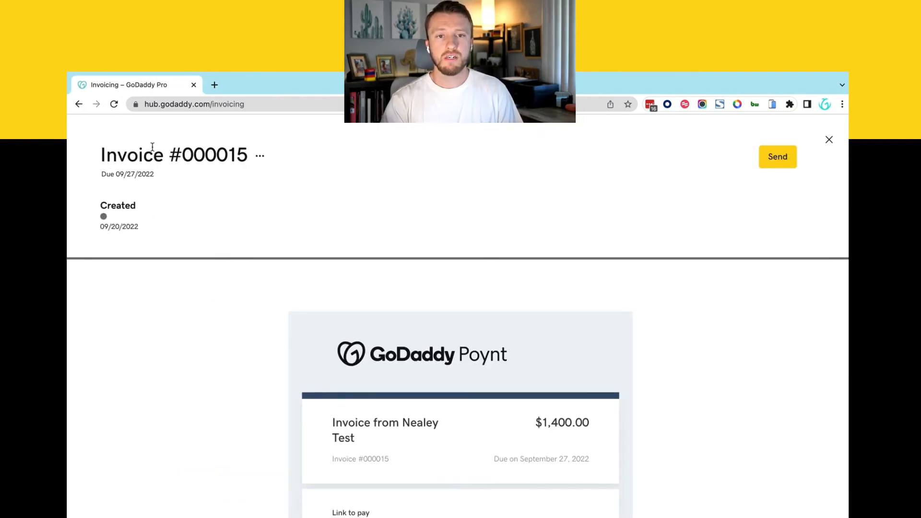
pyautogui.moveTo(118, 158); pyautogui.dragTo(259, 160)
pyautogui.click(259, 160)
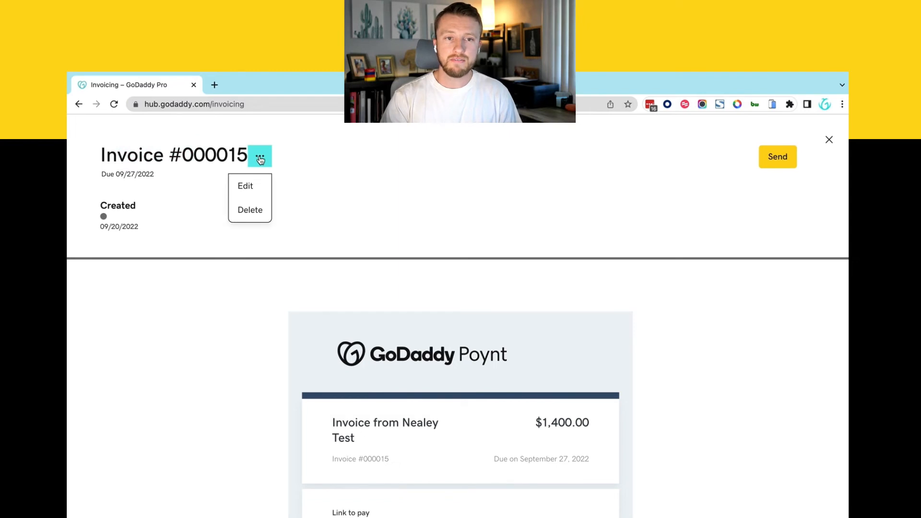
pyautogui.click(187, 206)
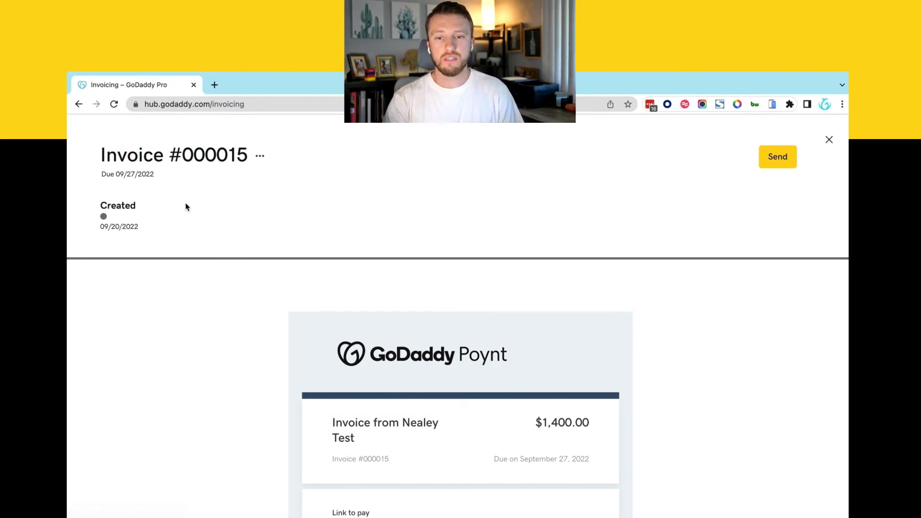
# Step: Examine the invoice preview's due date, payment link, billing details, customer message, line item, total and business contact information
pyautogui.moveTo(111, 175); pyautogui.dragTo(115, 176)
pyautogui.scroll(-4, 397, 446)
pyautogui.scroll(-4, 331, 287)
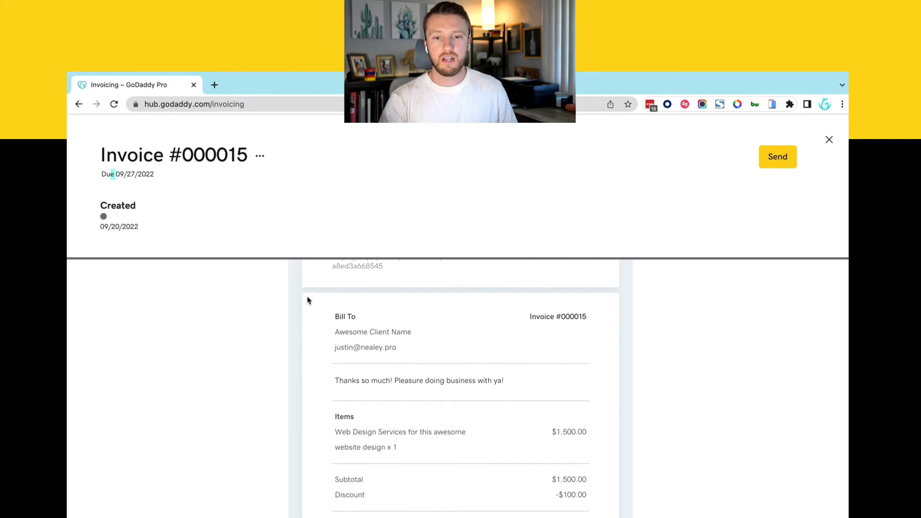
pyautogui.scroll(6, 382, 376)
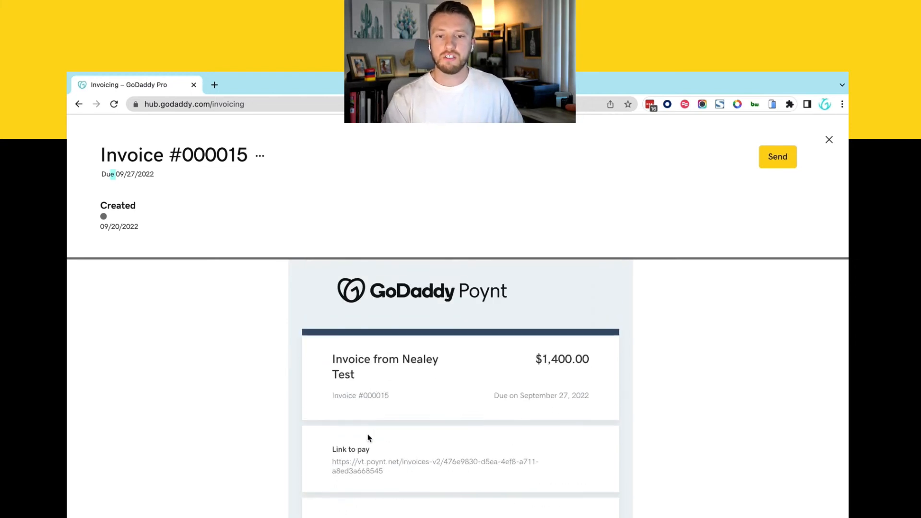
pyautogui.tripleClick(357, 462)
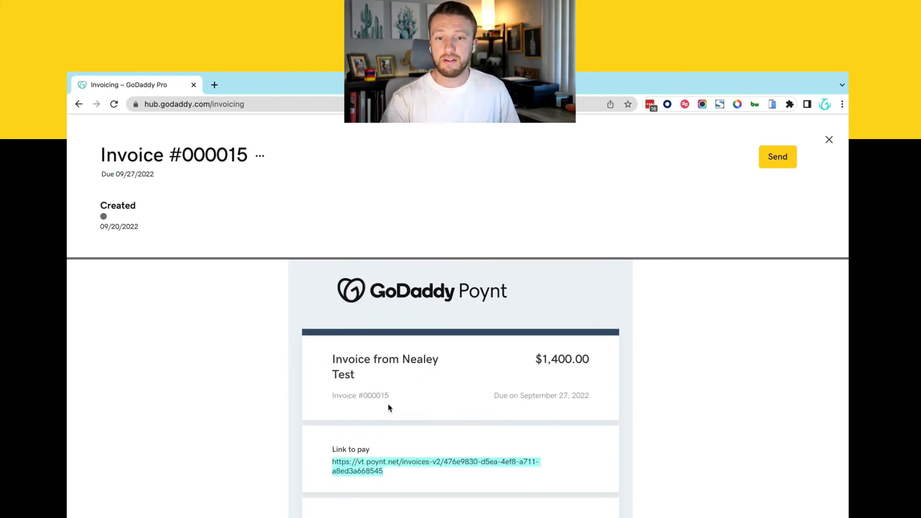
pyautogui.scroll(-1, 389, 408)
pyautogui.scroll(1, 365, 383)
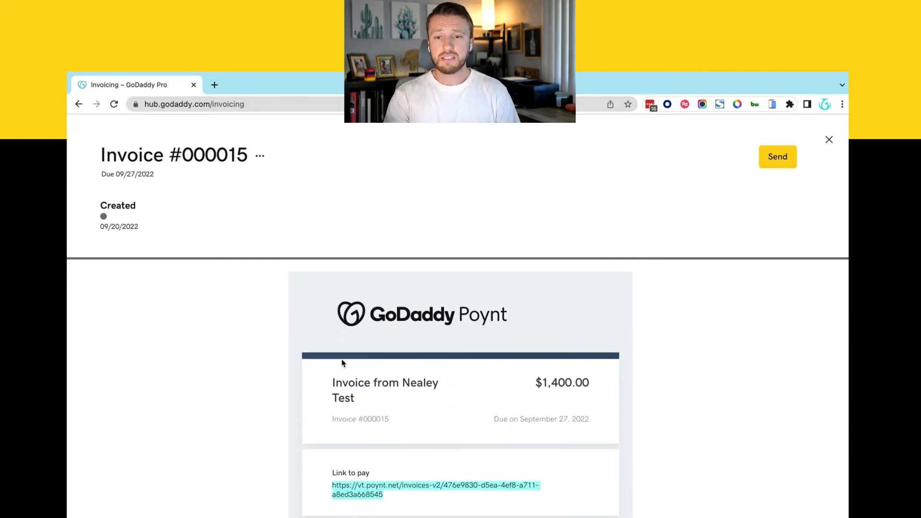
pyautogui.scroll(-5, 344, 363)
pyautogui.scroll(-3, 343, 363)
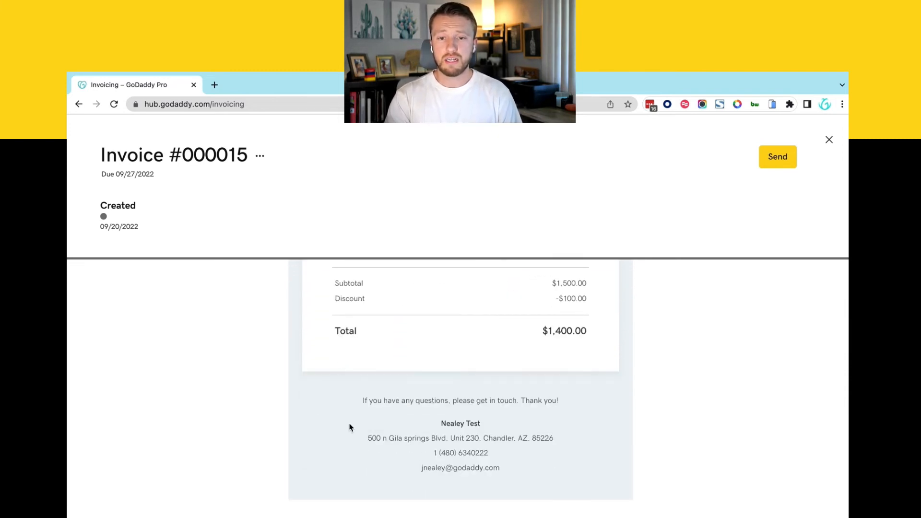
pyautogui.scroll(5, 437, 409)
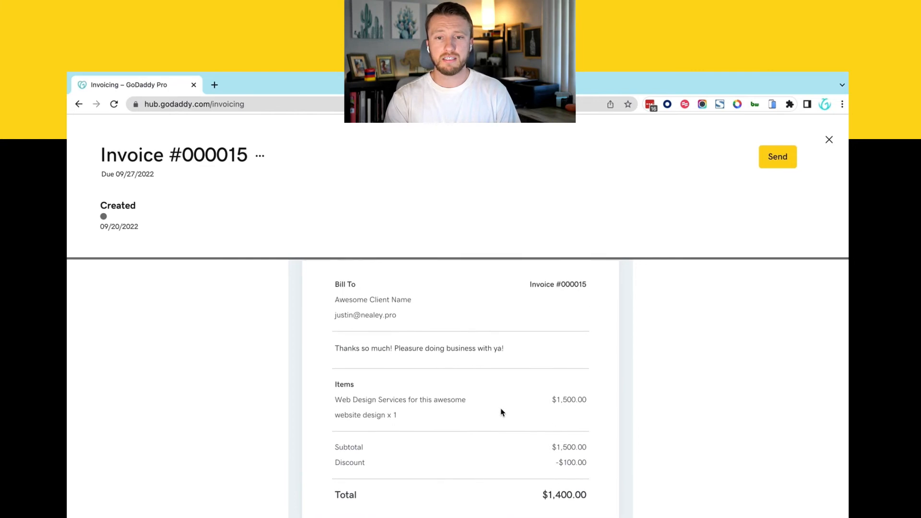
pyautogui.scroll(1, 398, 352)
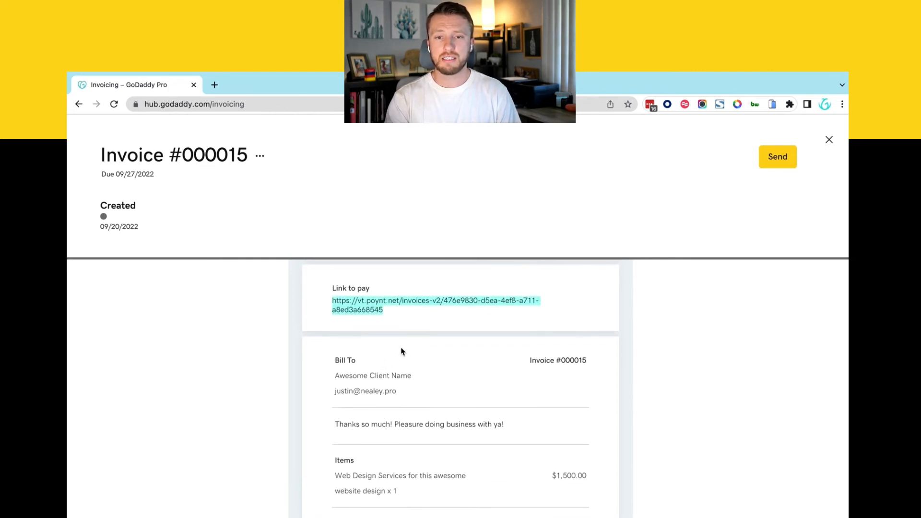
# Step: Send the invoice to the client and show the available actions for its entry in the invoice list
pyautogui.click(770, 162)
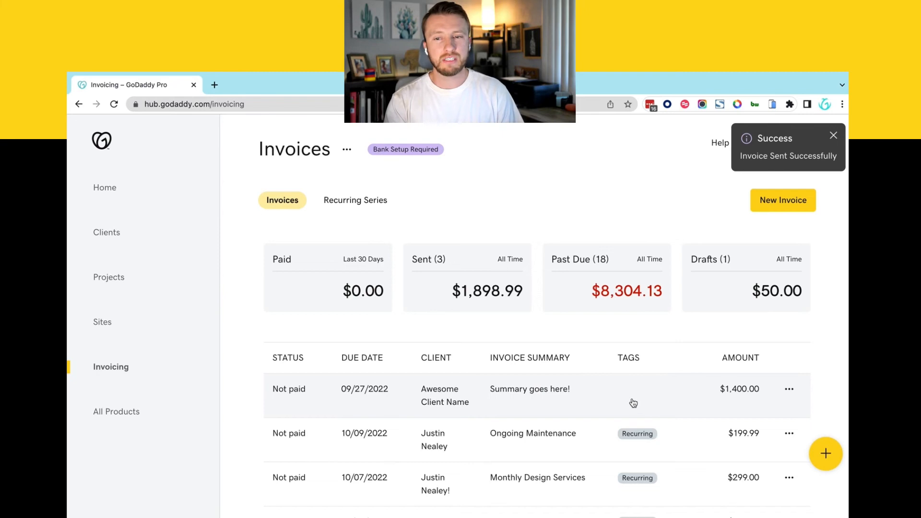
pyautogui.click(789, 389)
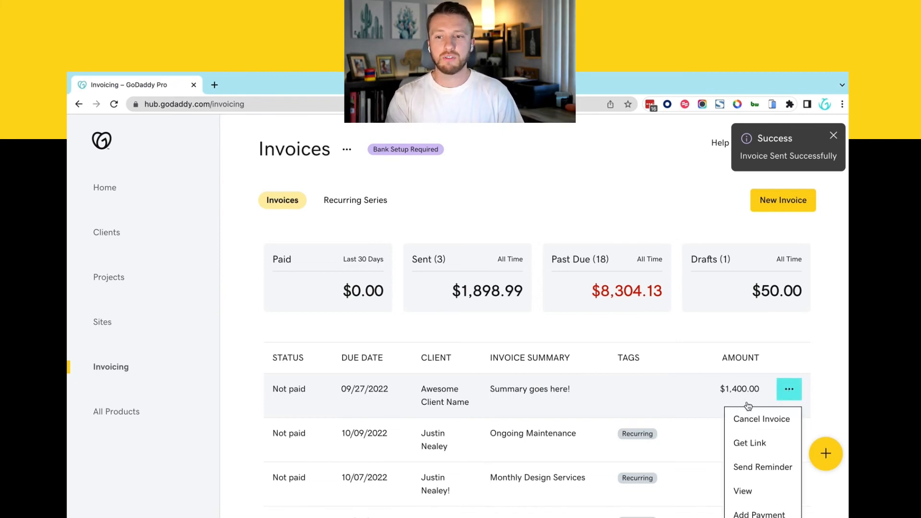
pyautogui.scroll(-1, 745, 407)
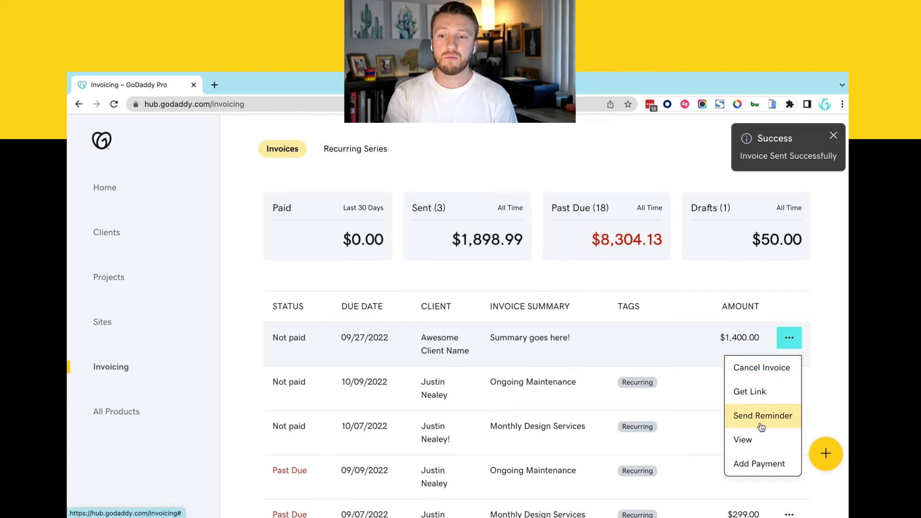
# Step: Try the Cash, Check and Other payment types for the invoice with a receipt sent to the client, and leave without marking it paid
pyautogui.click(746, 463)
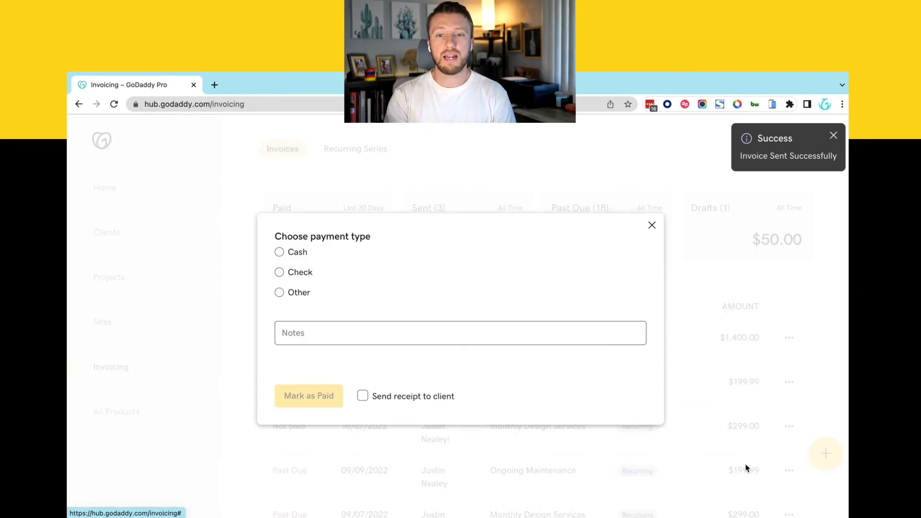
pyautogui.click(303, 254)
pyautogui.click(297, 275)
pyautogui.click(300, 293)
pyautogui.click(363, 400)
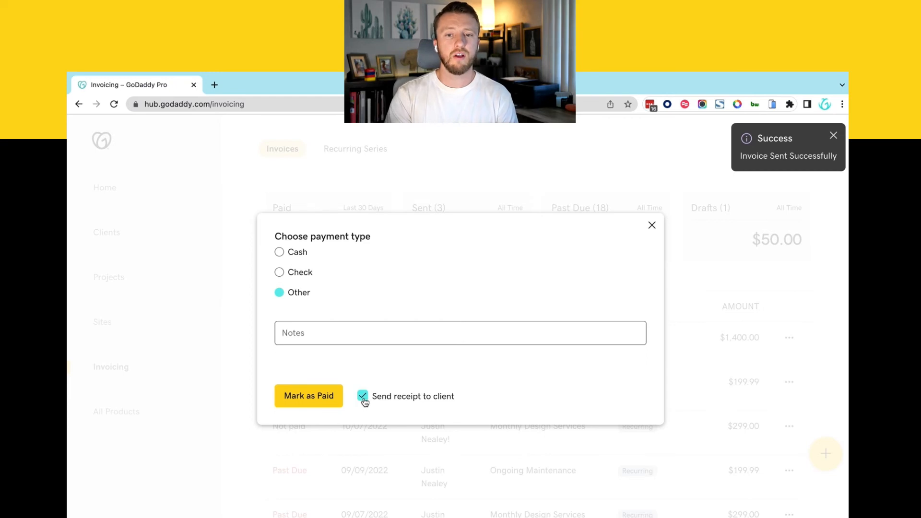
pyautogui.click(647, 230)
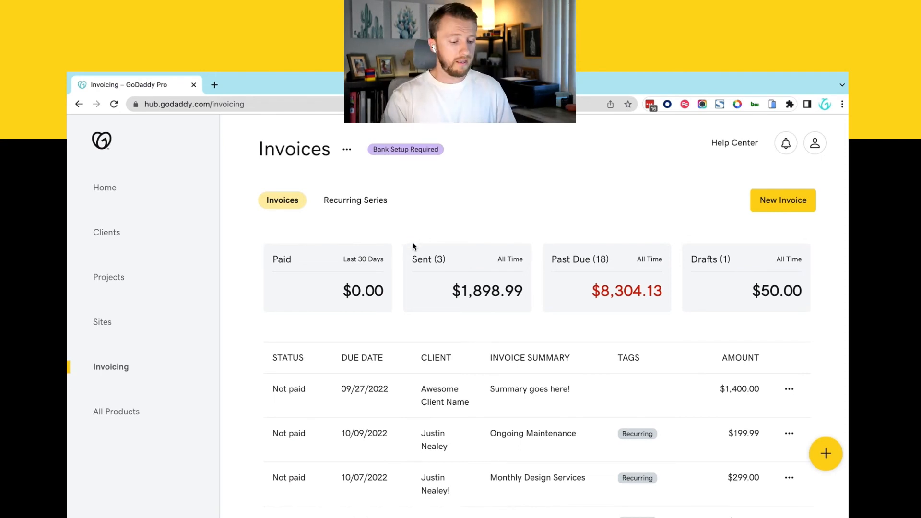
# Step: Open the invoice's payment link in a new browser tab
pyautogui.hotkey('ctrl', 't')
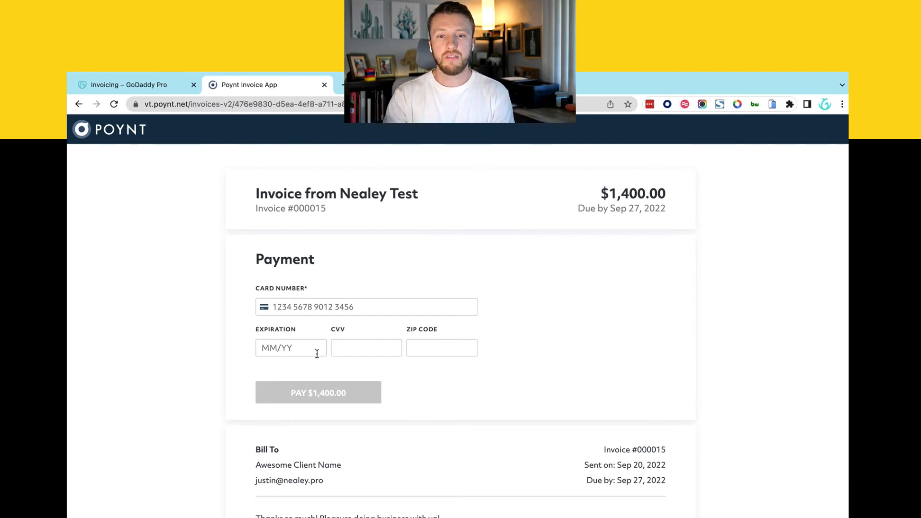
# Step: Examine the client payment page's card fields, billing details, customer message, line item, discount and total
pyautogui.scroll(-3, 409, 355)
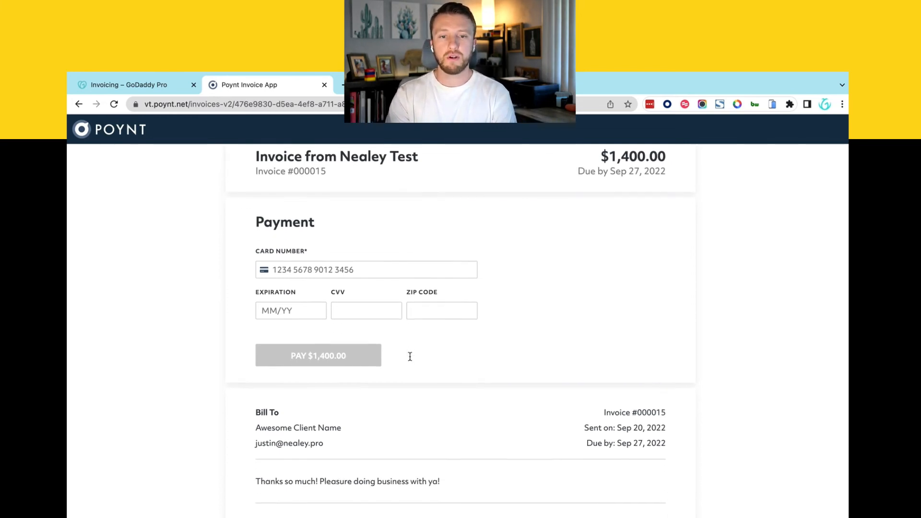
pyautogui.scroll(-4, 281, 332)
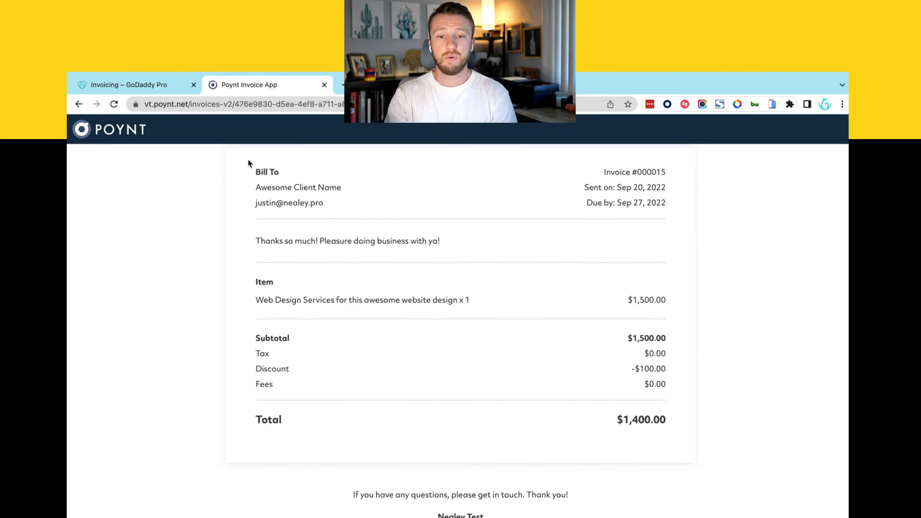
pyautogui.scroll(6, 240, 288)
pyautogui.scroll(-1, 235, 350)
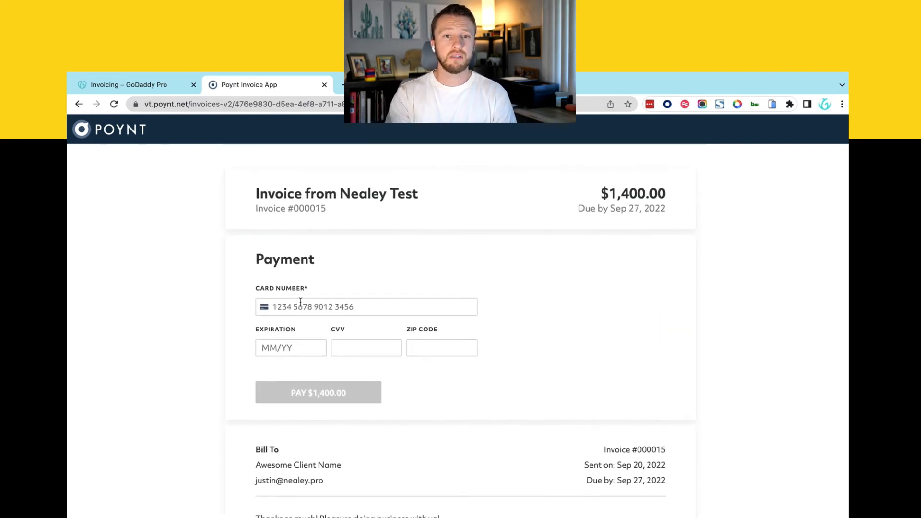
pyautogui.scroll(-10, 319, 304)
pyautogui.scroll(10, 320, 285)
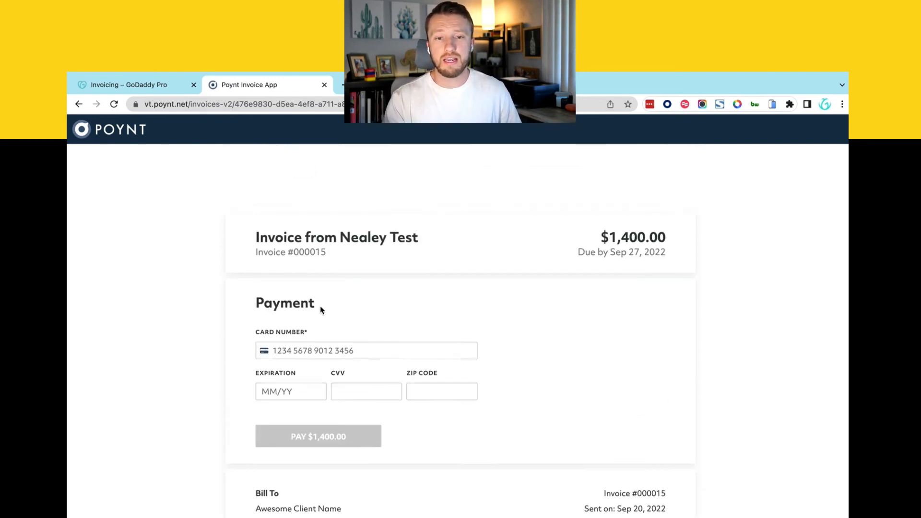
# Step: Return to GoDaddy Pro Invoicing and examine the recurring series details for Monthly Design Services and Ongoing Maintenance
pyautogui.click(142, 87)
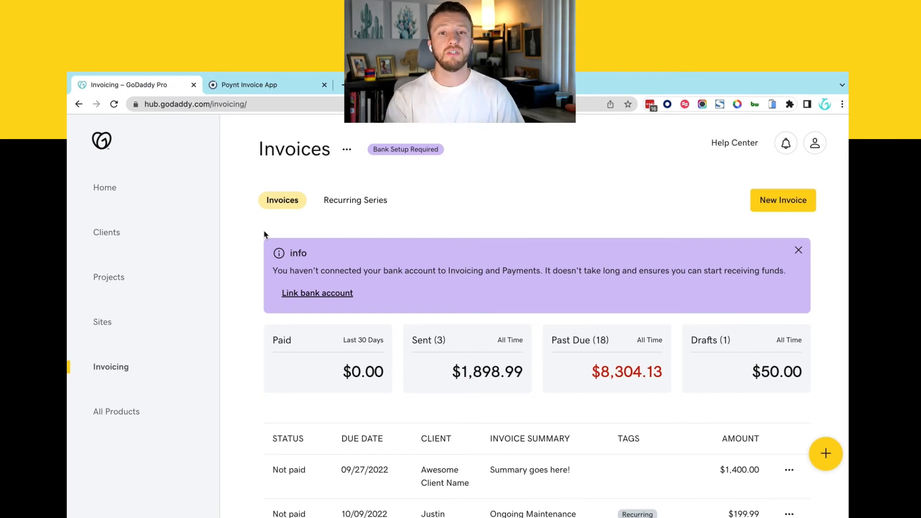
pyautogui.click(344, 205)
pyautogui.scroll(-2, 275, 319)
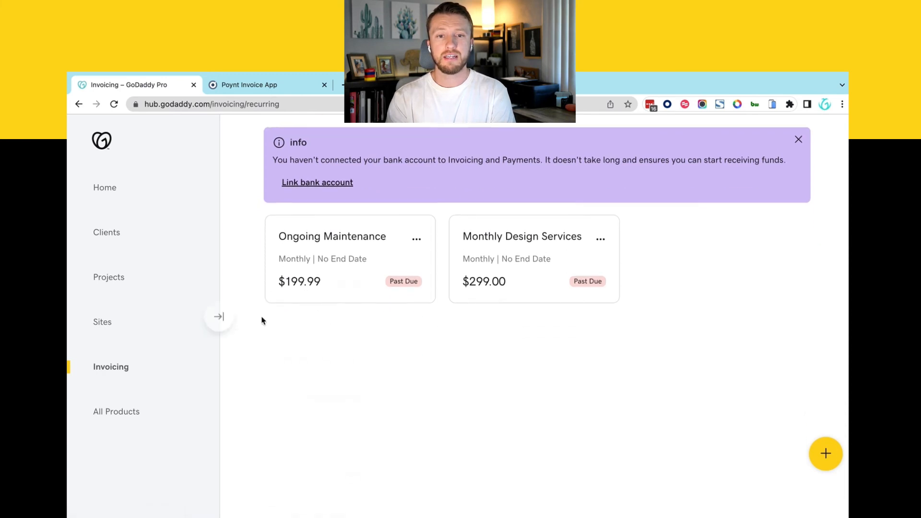
pyautogui.moveTo(484, 265)
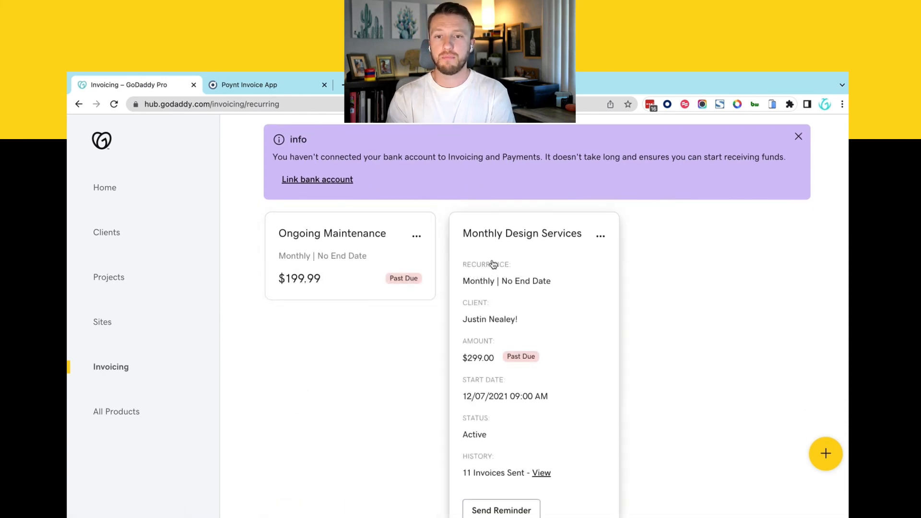
pyautogui.moveTo(347, 282)
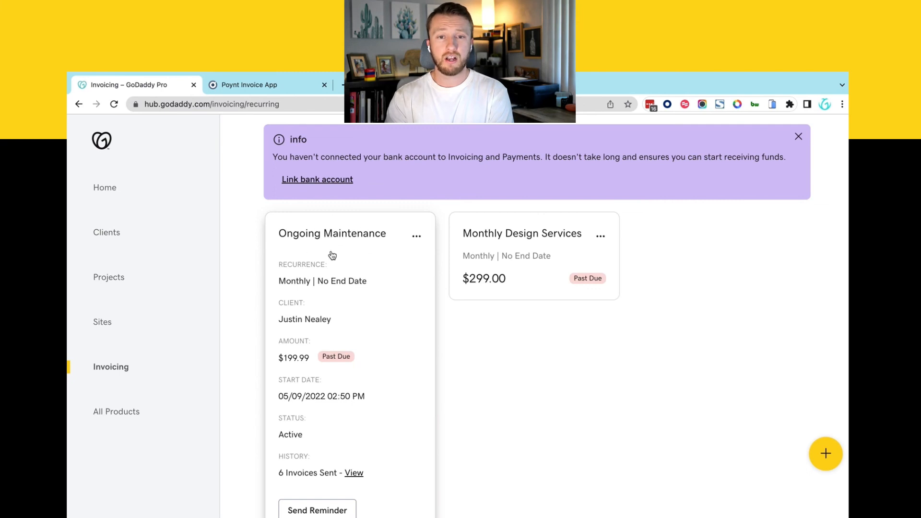
pyautogui.scroll(-1, 336, 285)
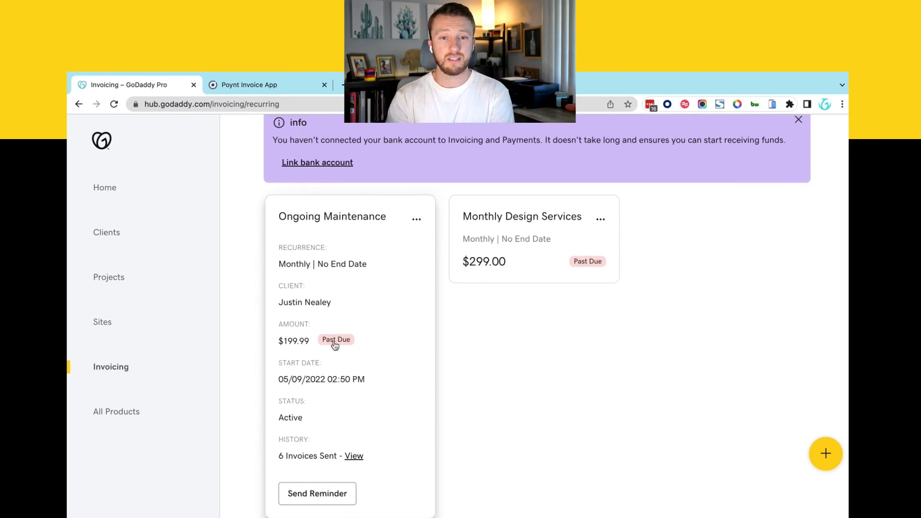
# Step: View the history of invoices sent in the Ongoing Maintenance series and review their statuses and due dates
pyautogui.click(354, 456)
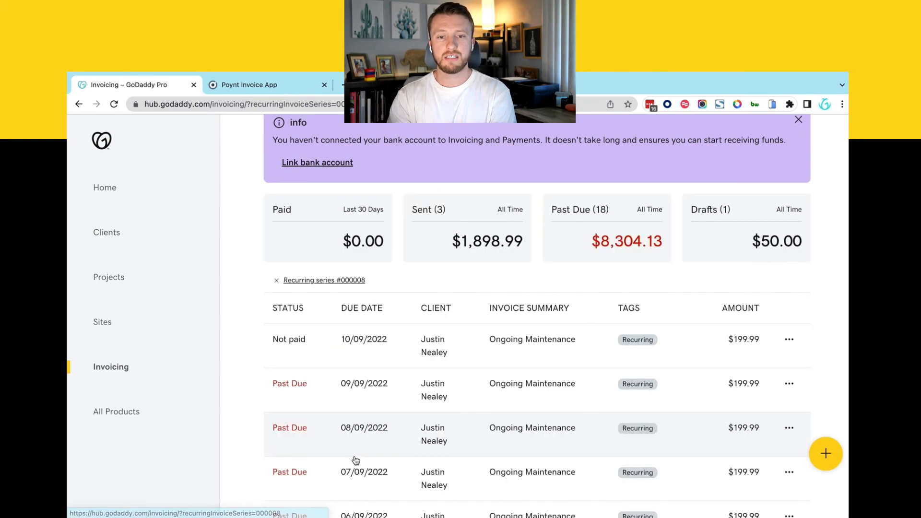
pyautogui.scroll(-3, 349, 307)
pyautogui.scroll(3, 348, 306)
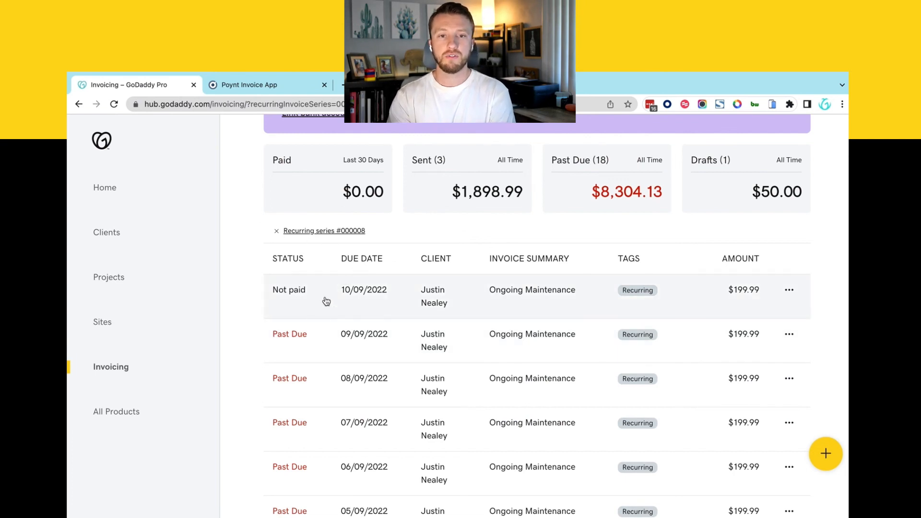
pyautogui.scroll(-1, 304, 313)
pyautogui.scroll(-2, 304, 313)
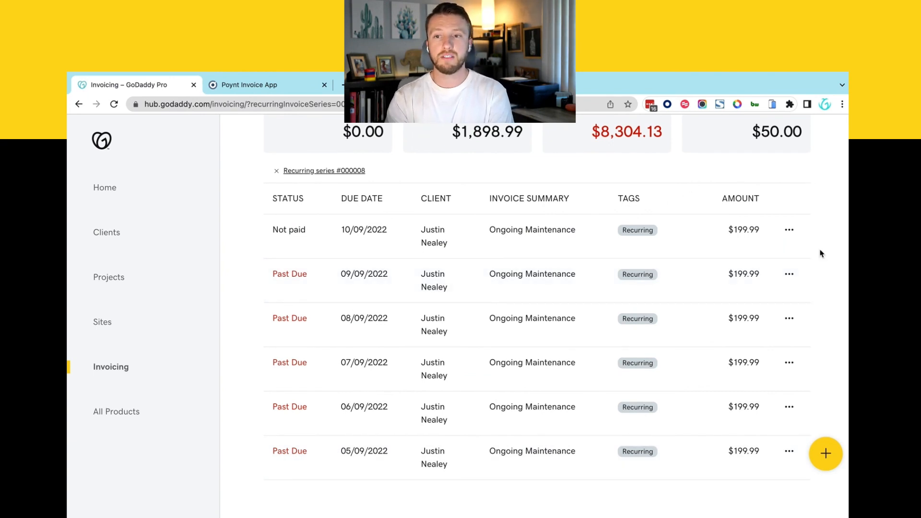
# Step: Try a reminder reading "Please pay me I have kids to feed" for the Ongoing Maintenance invoice due 09/09/2022, then clear and close it unsent
pyautogui.click(789, 274)
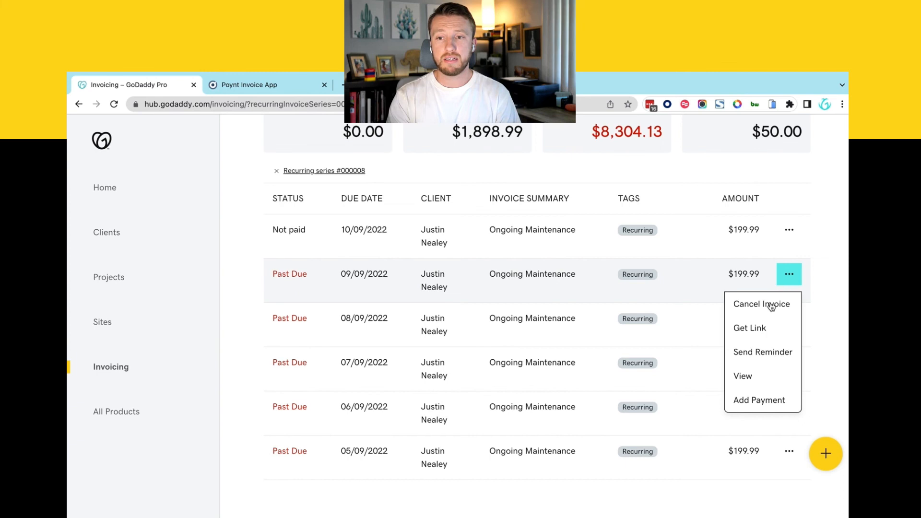
pyautogui.click(764, 355)
pyautogui.click(432, 320)
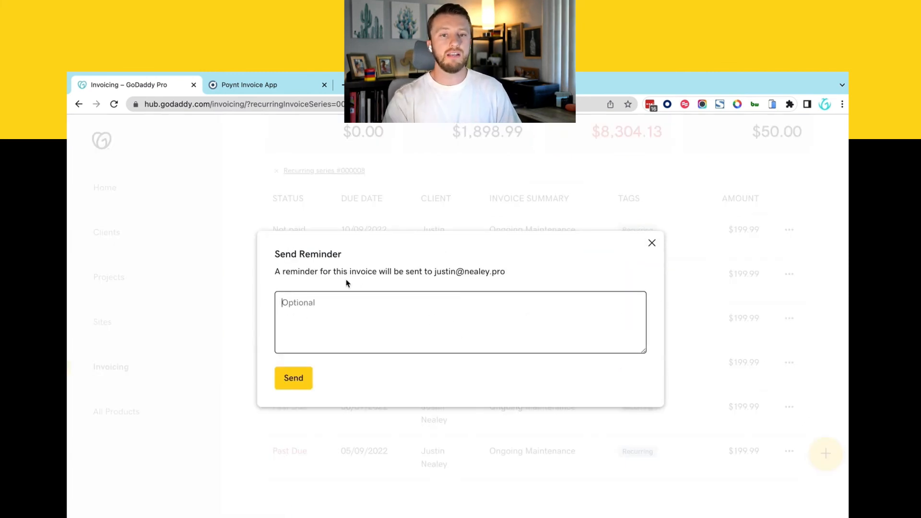
pyautogui.write('Please pay me I have kids to feed')
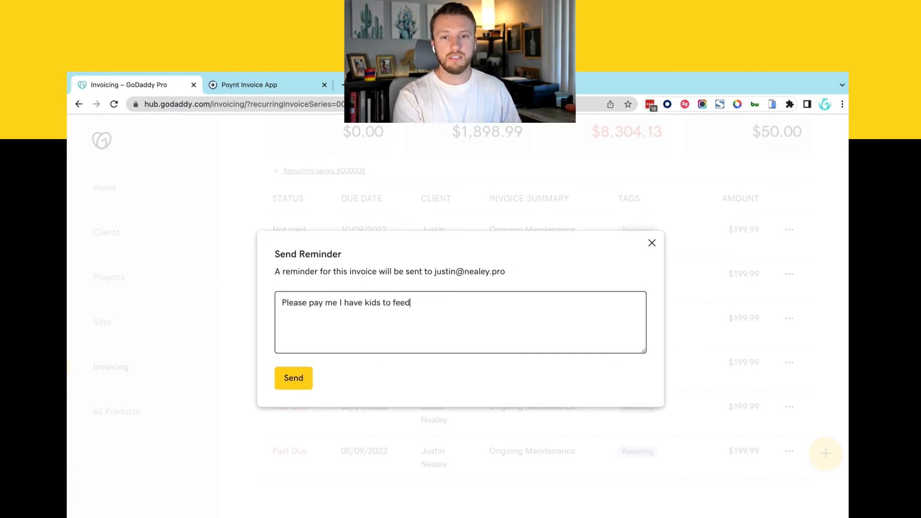
pyautogui.hotkey('ctrl', 'a')
pyautogui.press('BackSpace')
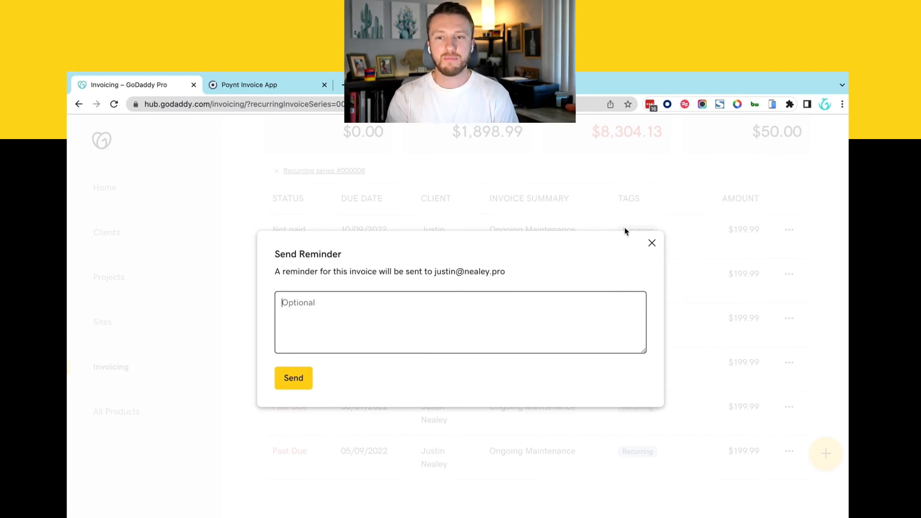
pyautogui.click(651, 242)
pyautogui.scroll(5, 266, 260)
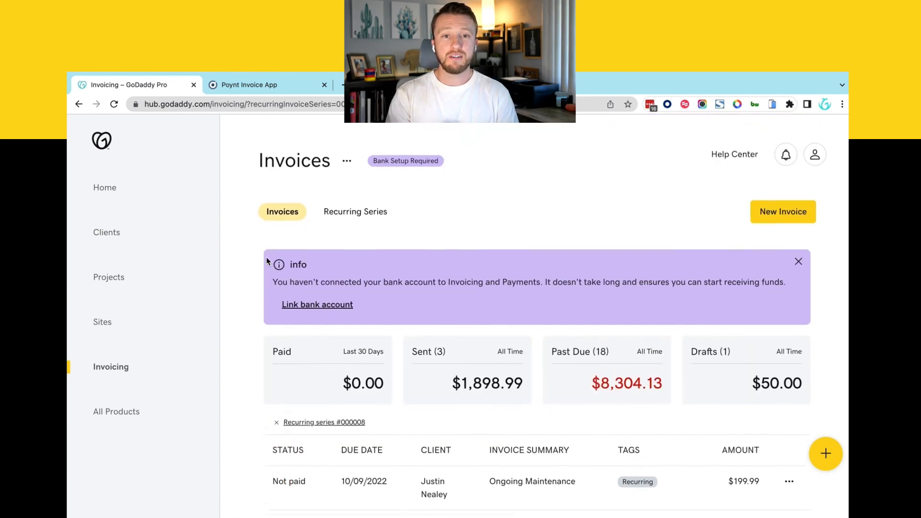
pyautogui.scroll(-1, 267, 260)
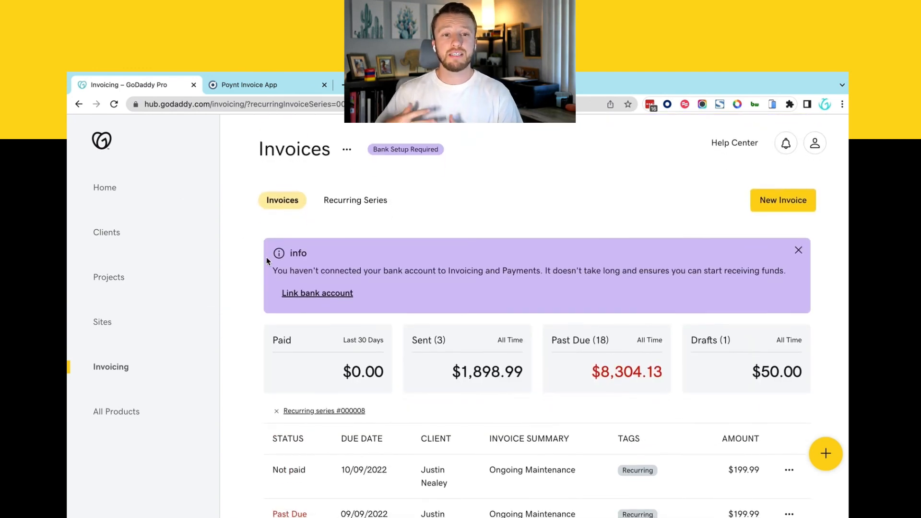